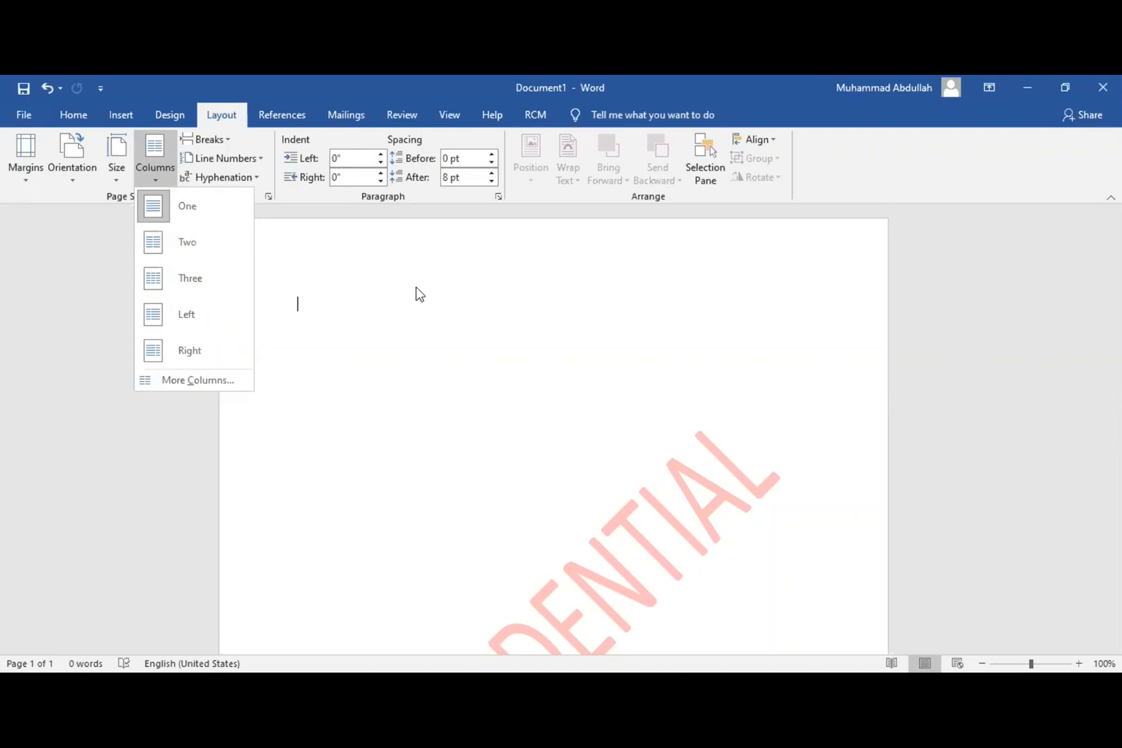
Lay the page out in two columns and show the ruler.
left_click(220, 249)
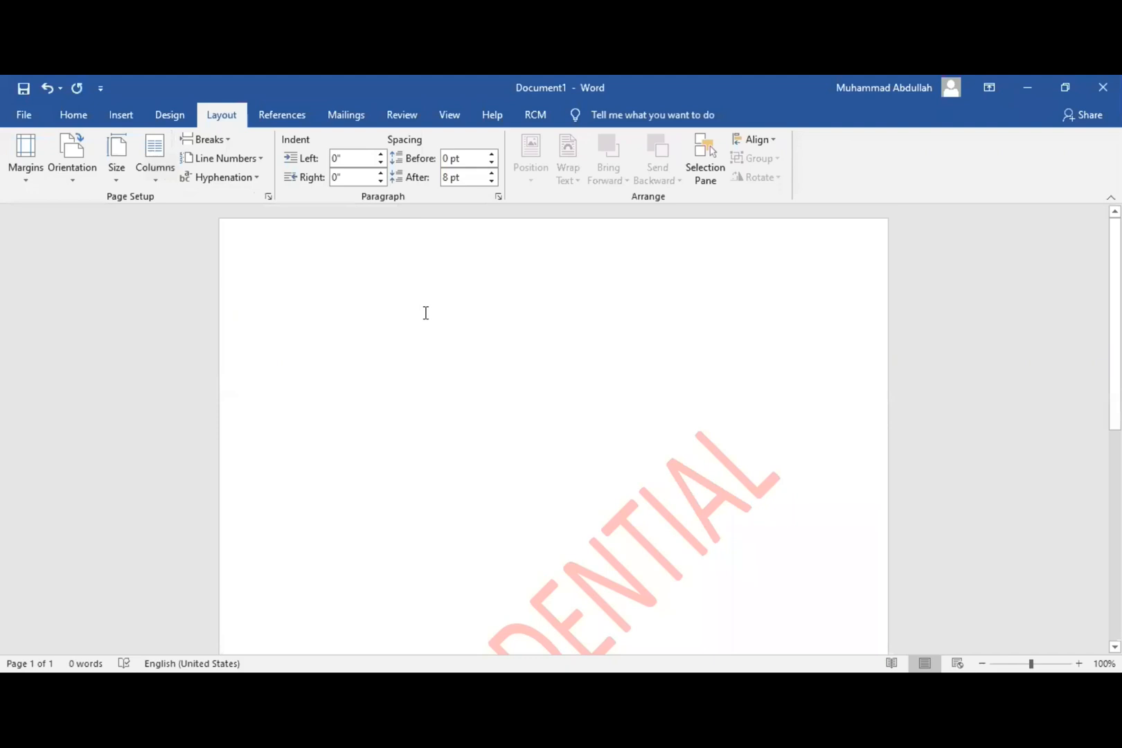
left_click(451, 118)
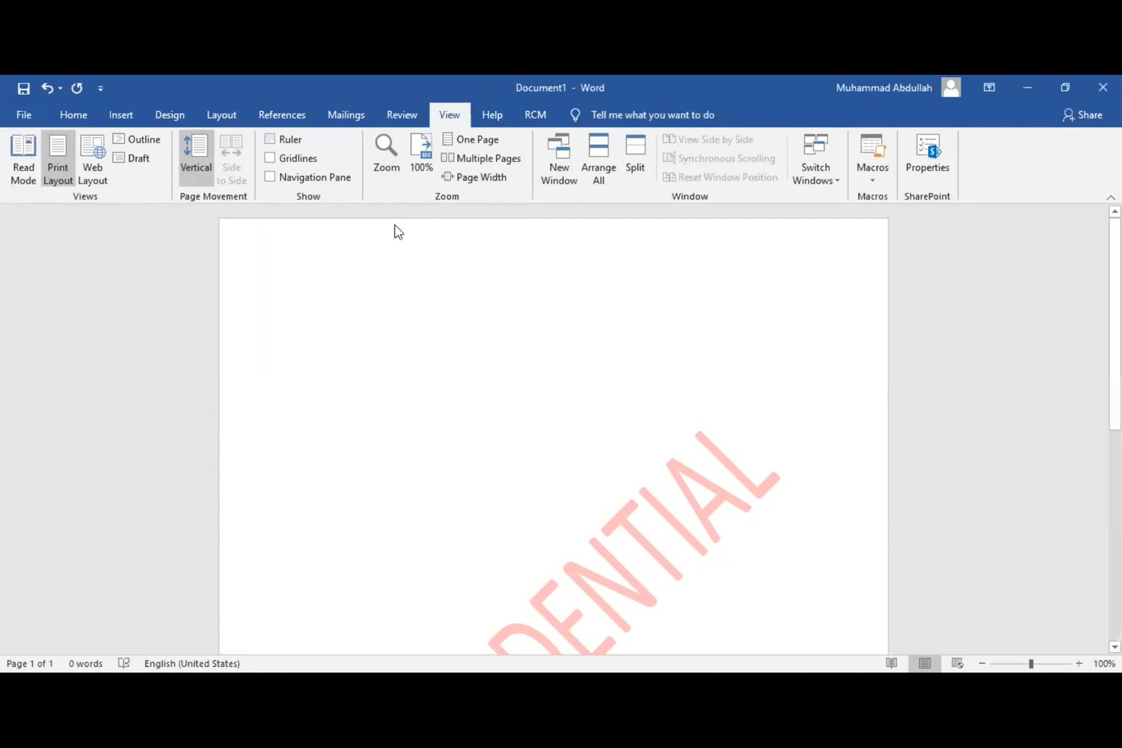
left_click(267, 138)
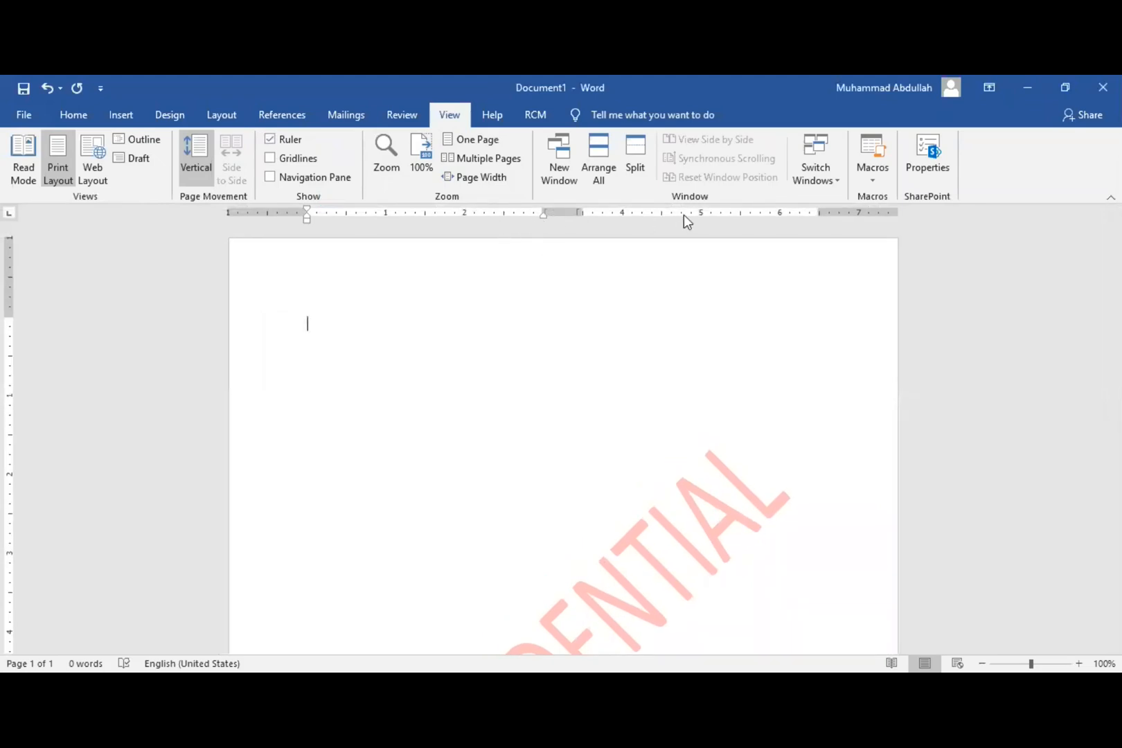
Set the page to three columns and enter "This is an example of columns in MS-word." in the first one.
left_click(233, 116)
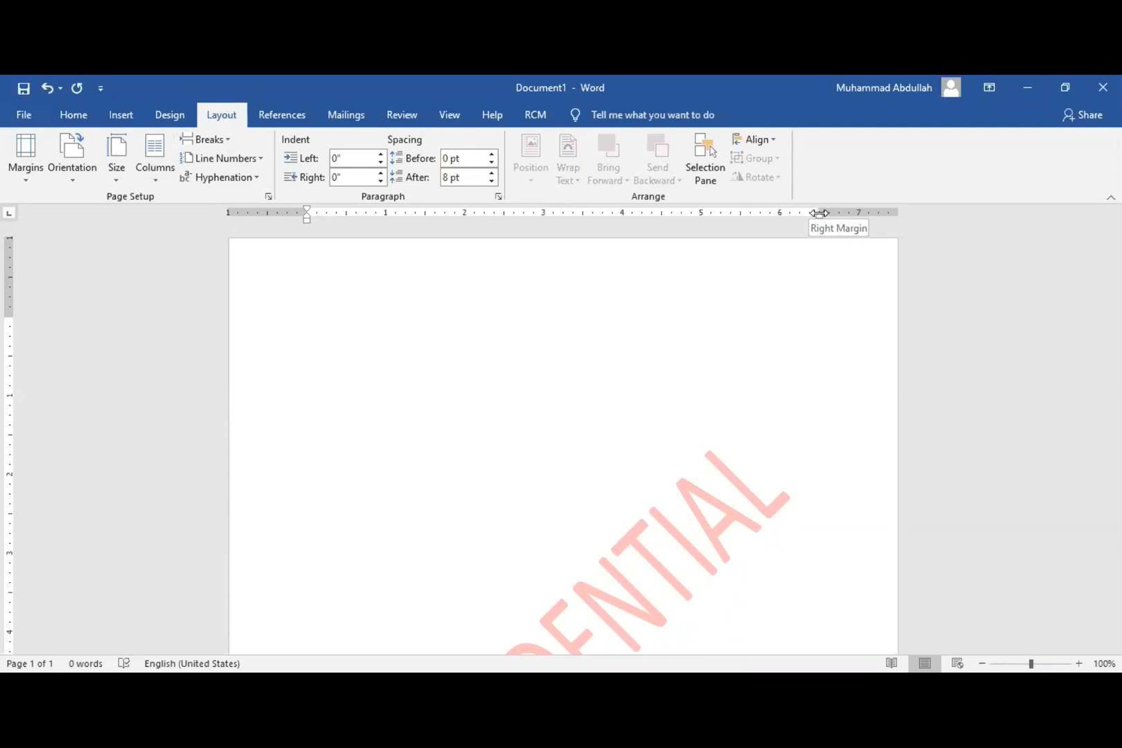
left_click(149, 184)
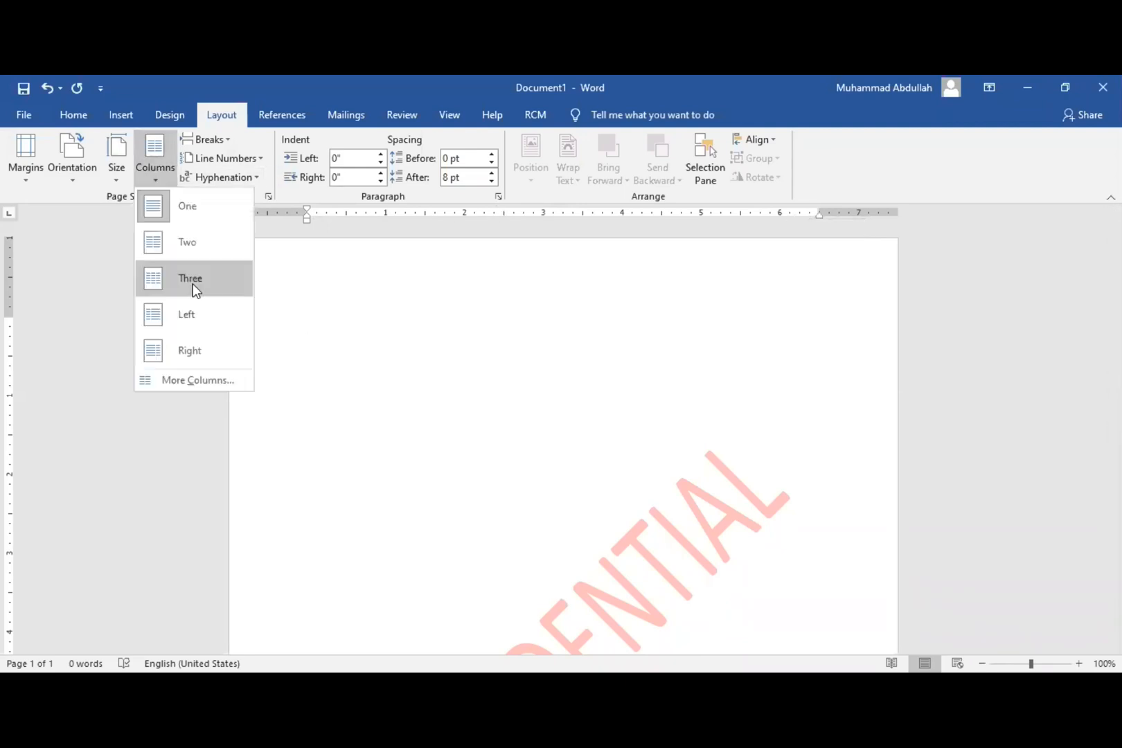
left_click(192, 284)
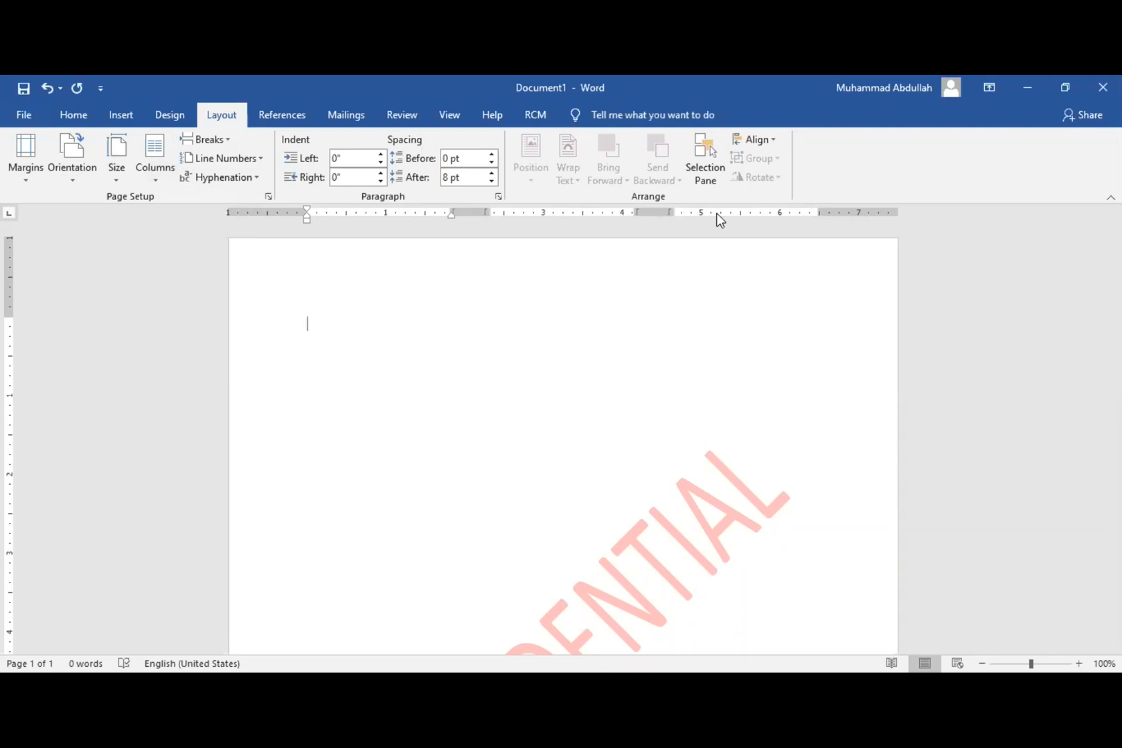
type("This is an example of columns in MS-word.")
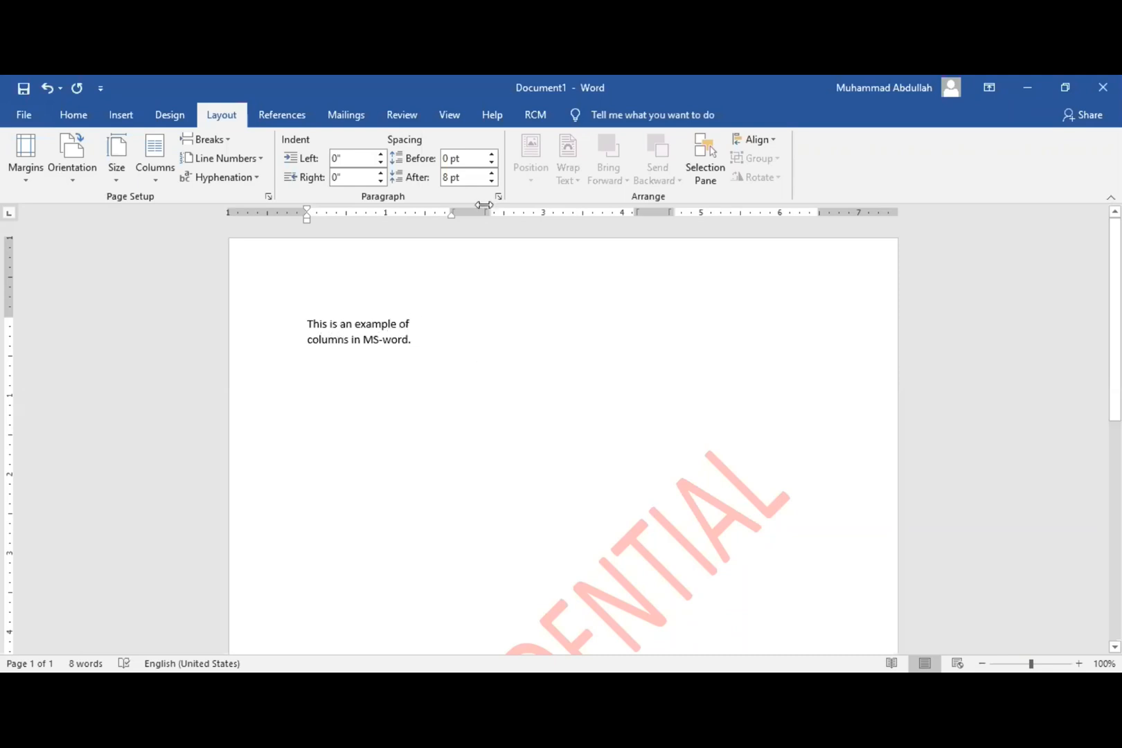
Widen the text columns to about 2 inches each by moving the first column's boundary on the ruler.
left_click(309, 325)
left_click(454, 336)
mouse_move(454, 212)
left_mouse_down()
mouse_move(456, 223)
mouse_move(478, 212)
left_mouse_up()
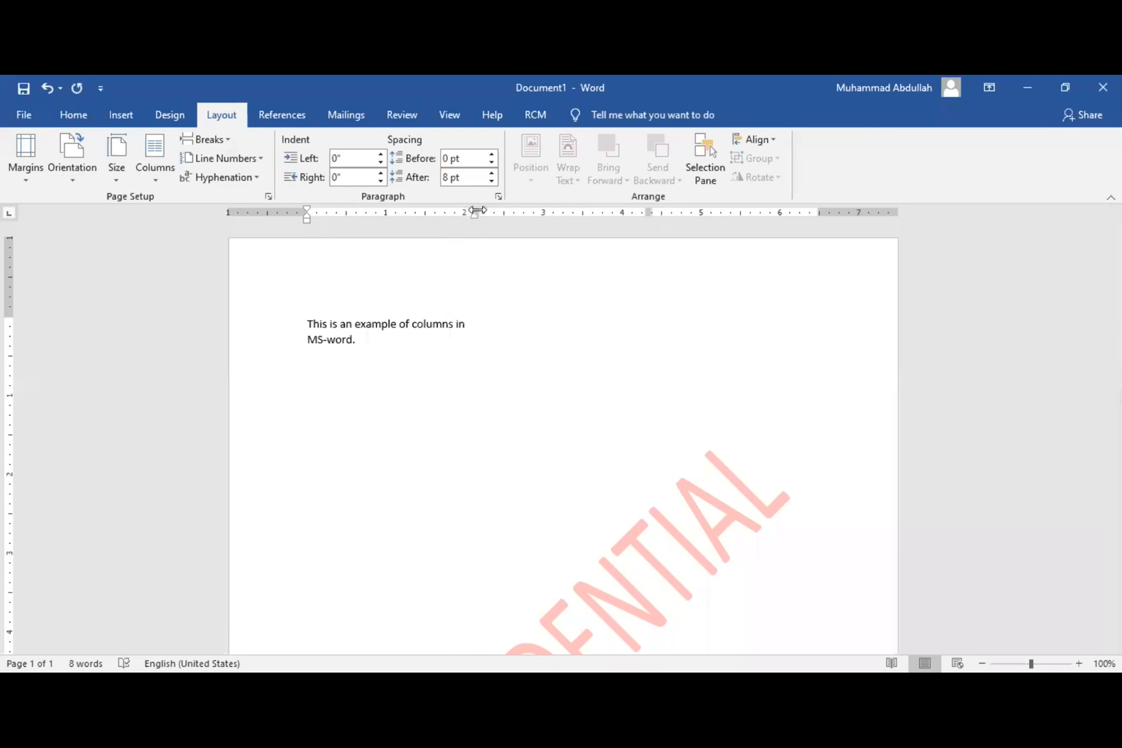
Copy and delete the example sentence, and paste it twice in the first column.
left_click(376, 340)
key("ctrl+a")
key("ctrl+c")
key("Delete")
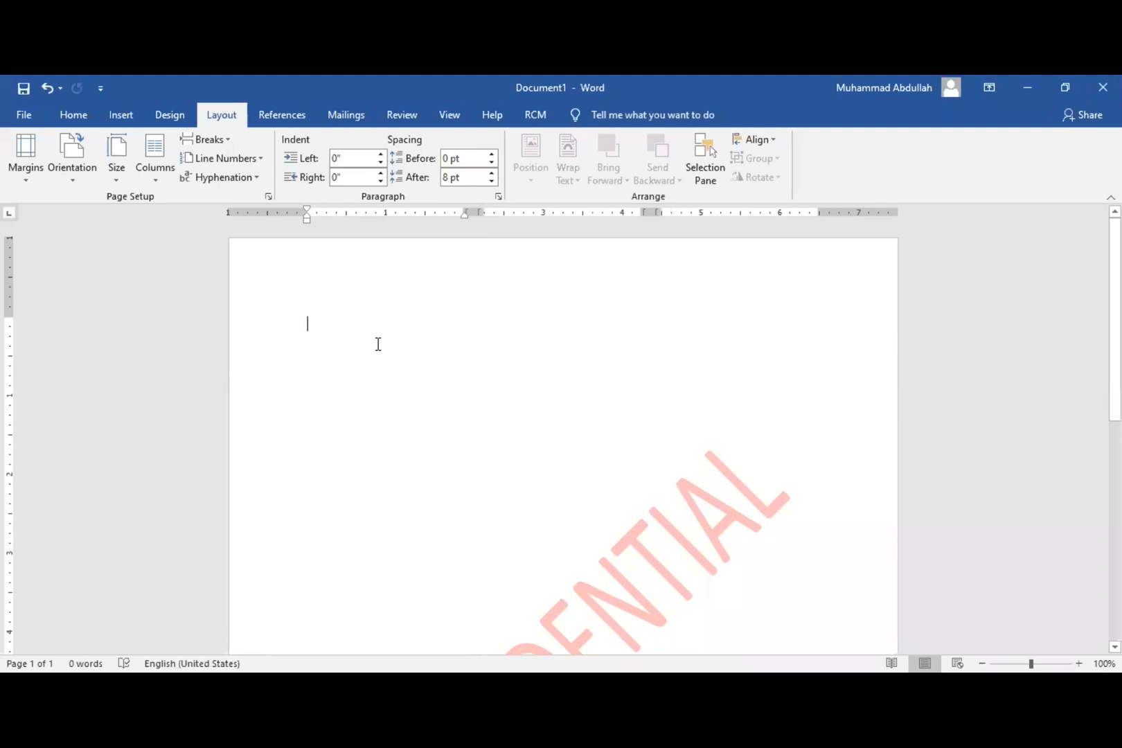
key("ctrl+v")
key("ctrl+v")
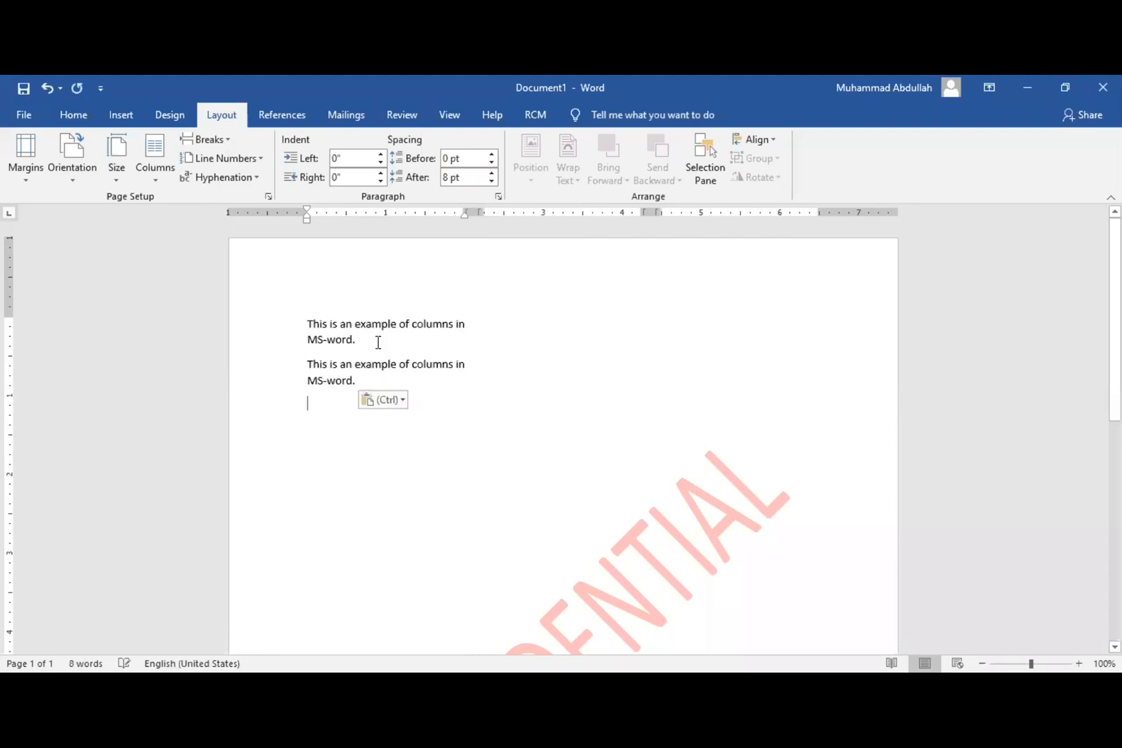
Join the two pasted sentences into one paragraph, separated by a space.
left_click(374, 343)
key("Delete")
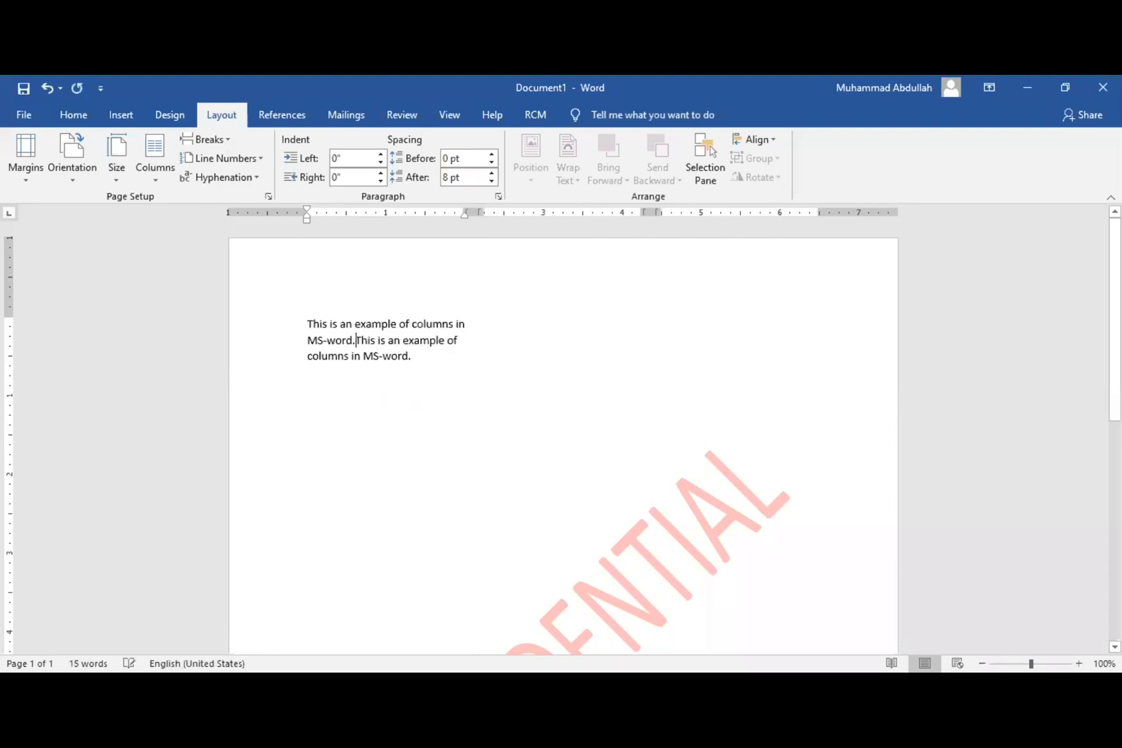
key("End")
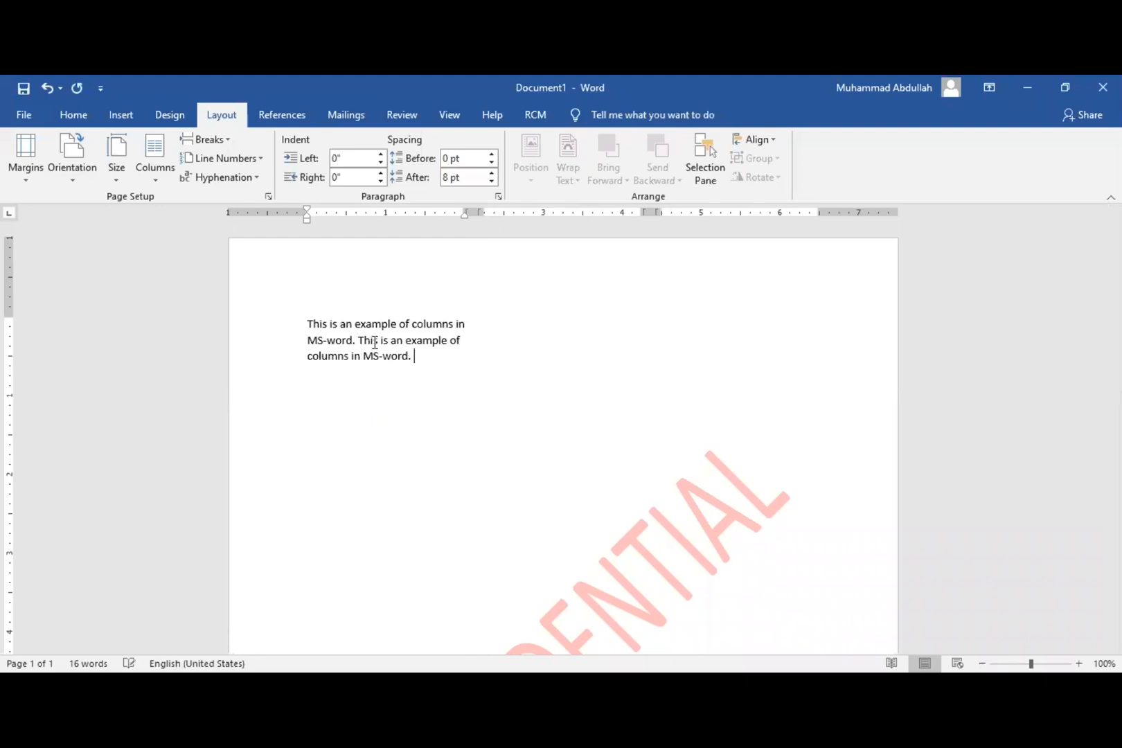
Paste the example sentence repeatedly until the text fills the first column and continues into the second.
key("ctrl+v")
left_click(375, 342)
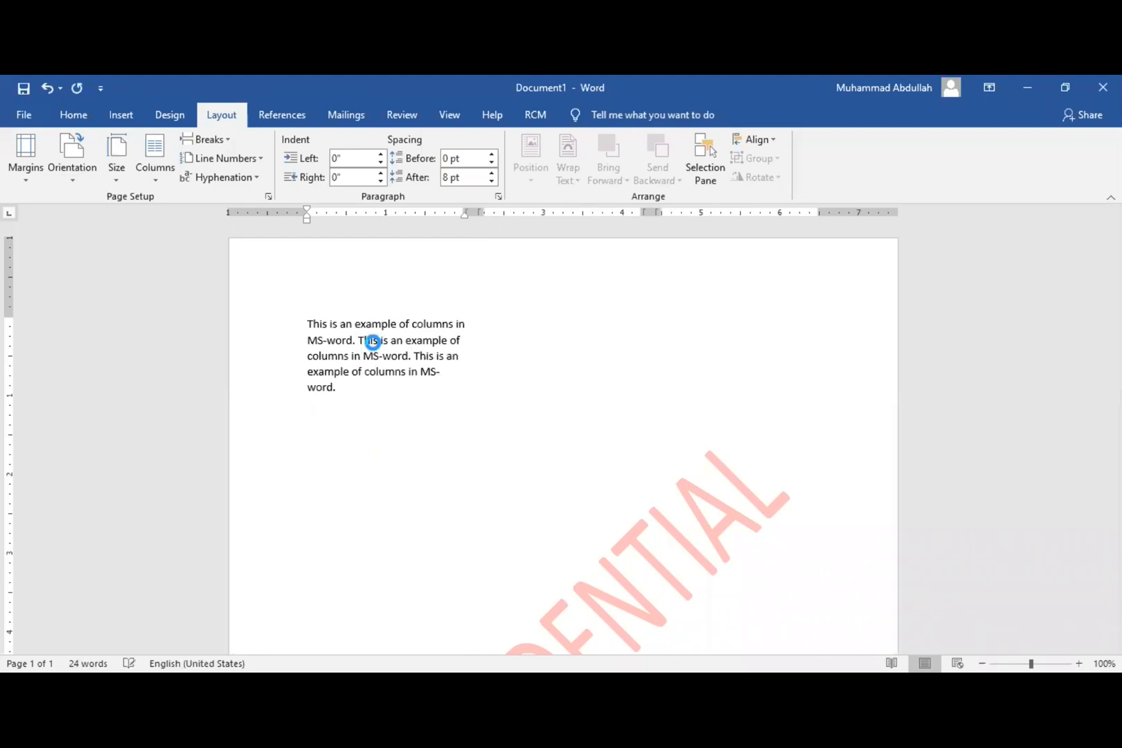
key("ctrl+v")
key("Up")
key("Up")
key("Up")
key("Up")
key("Up")
key("Up")
key("Up")
key("Up")
key("Up")
key("Up")
key("Up")
key("Up")
key("Up")
key("Up")
key("Up")
key("Up")
key("Up")
key("Up")
key("Up")
key("Up")
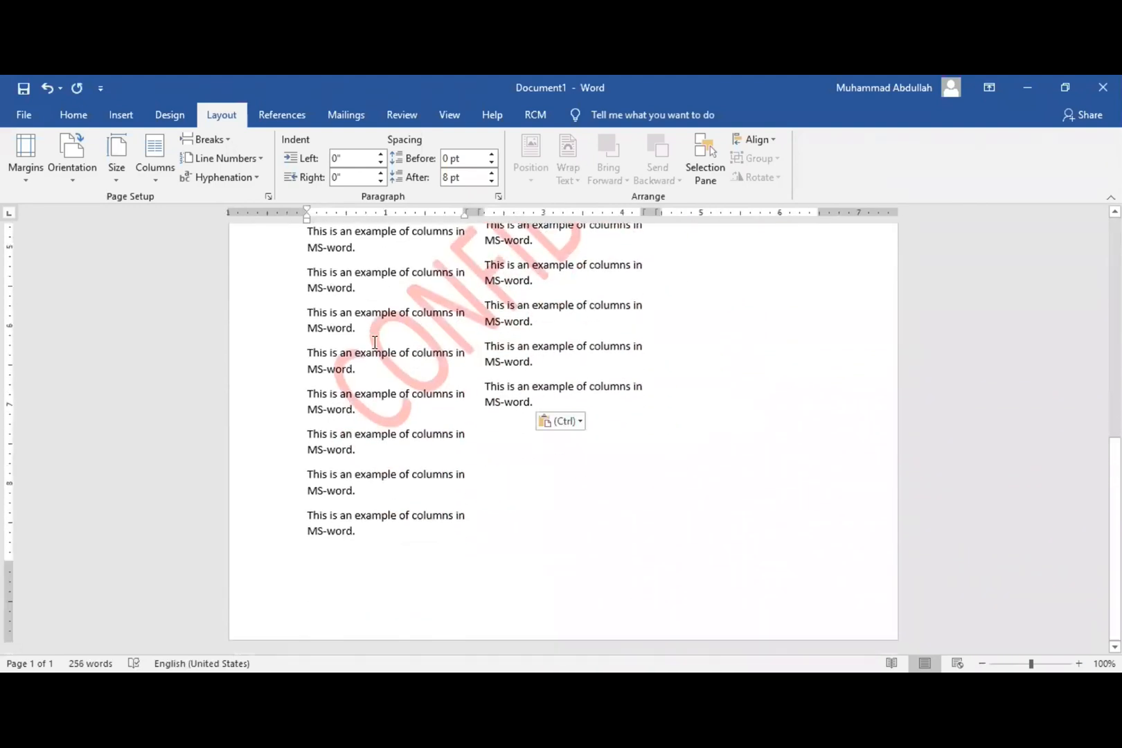
scroll(498, 295, "up", 10)
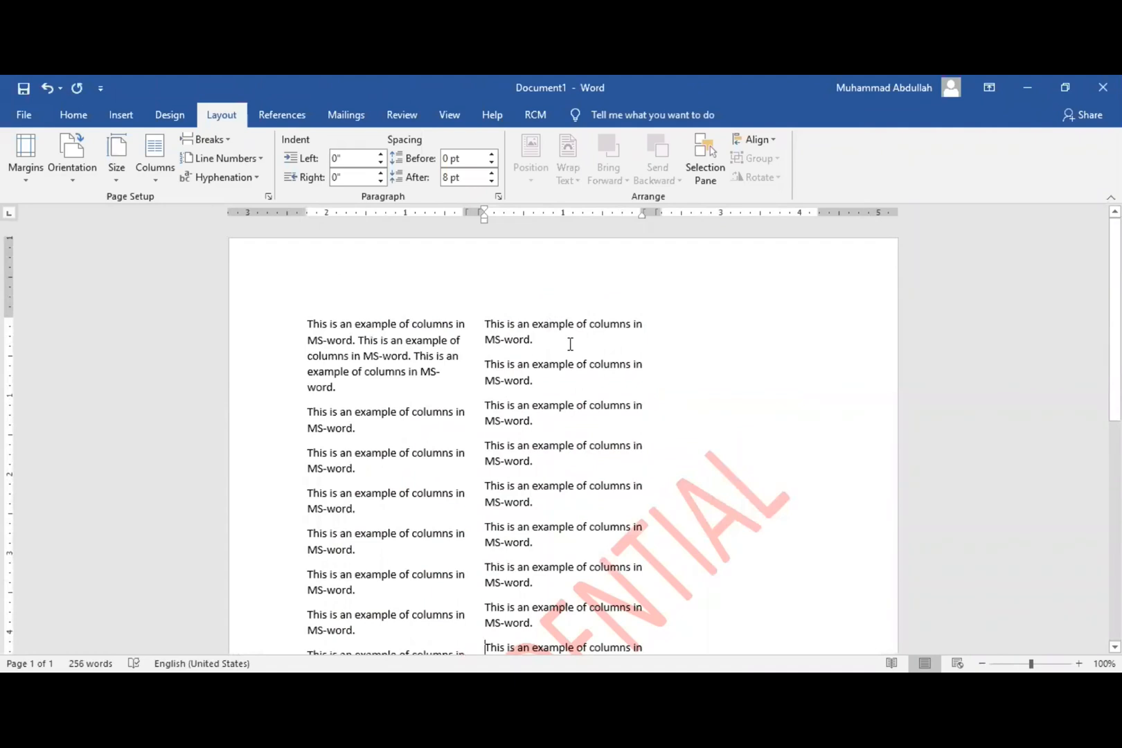
Undo the repeated pastes back to the paragraph with two example sentences.
key("ctrl+z")
key("ctrl+z")
key("ctrl+z")
key("ctrl+z")
key("ctrl+z")
key("ctrl+z")
key("ctrl+z")
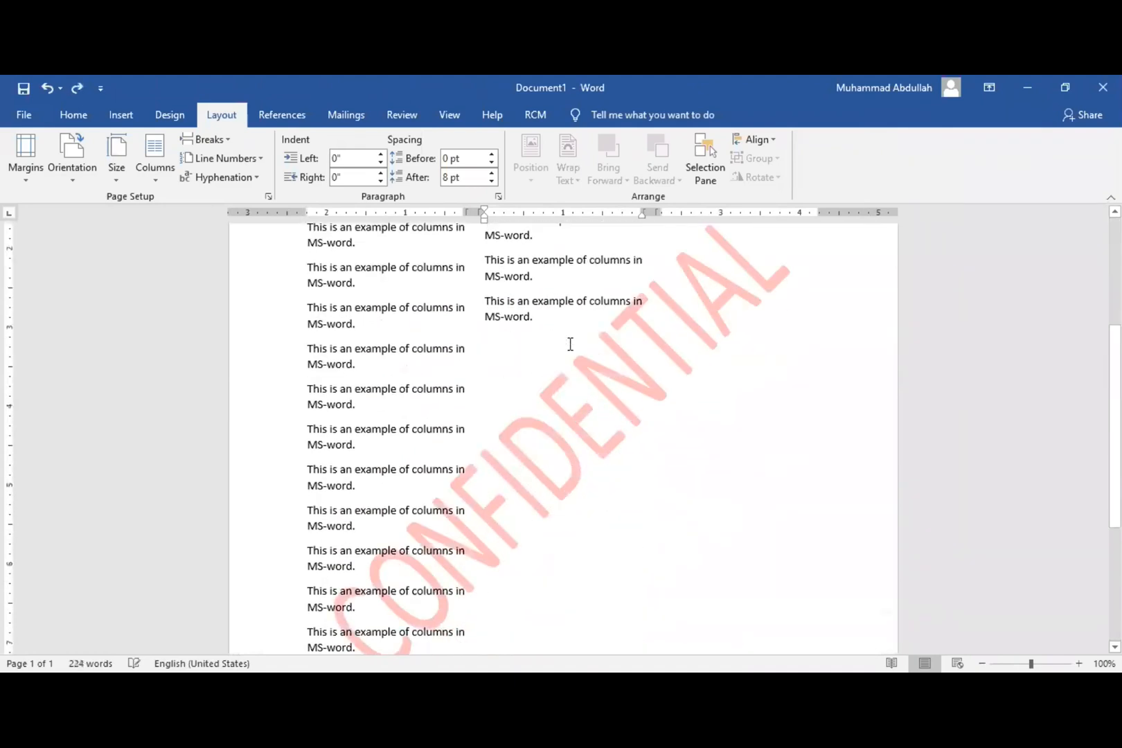
key("ctrl+z")
key("ctrl+z")
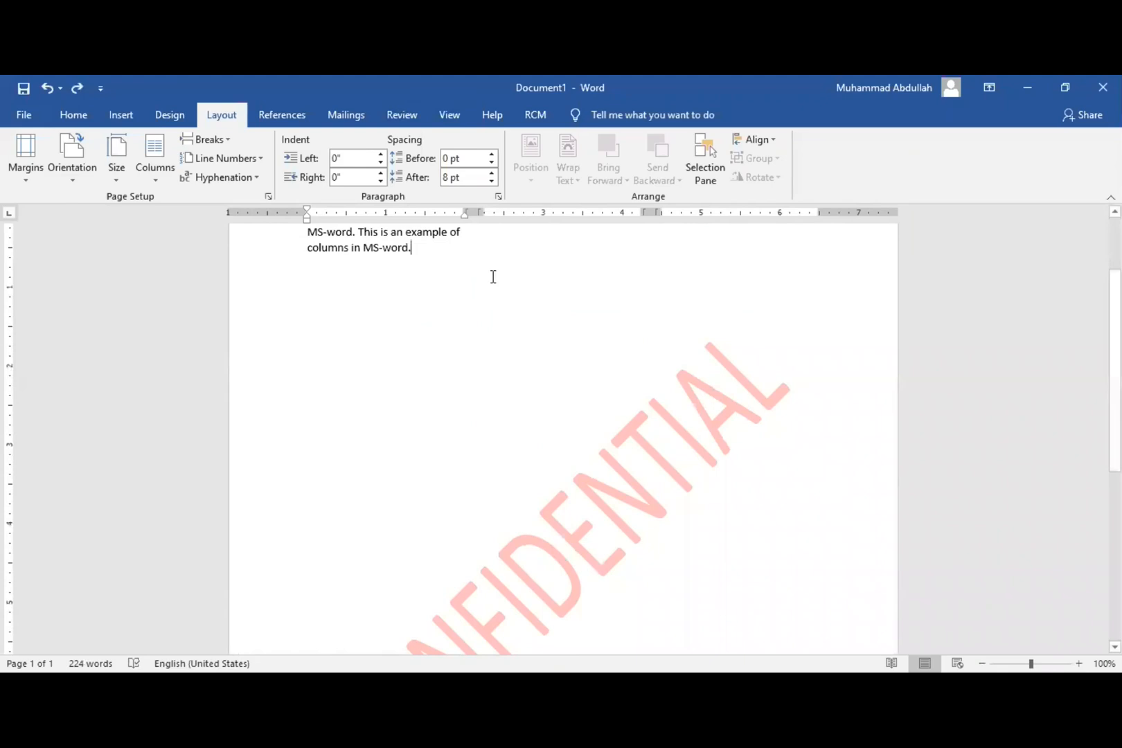
key("ctrl+End")
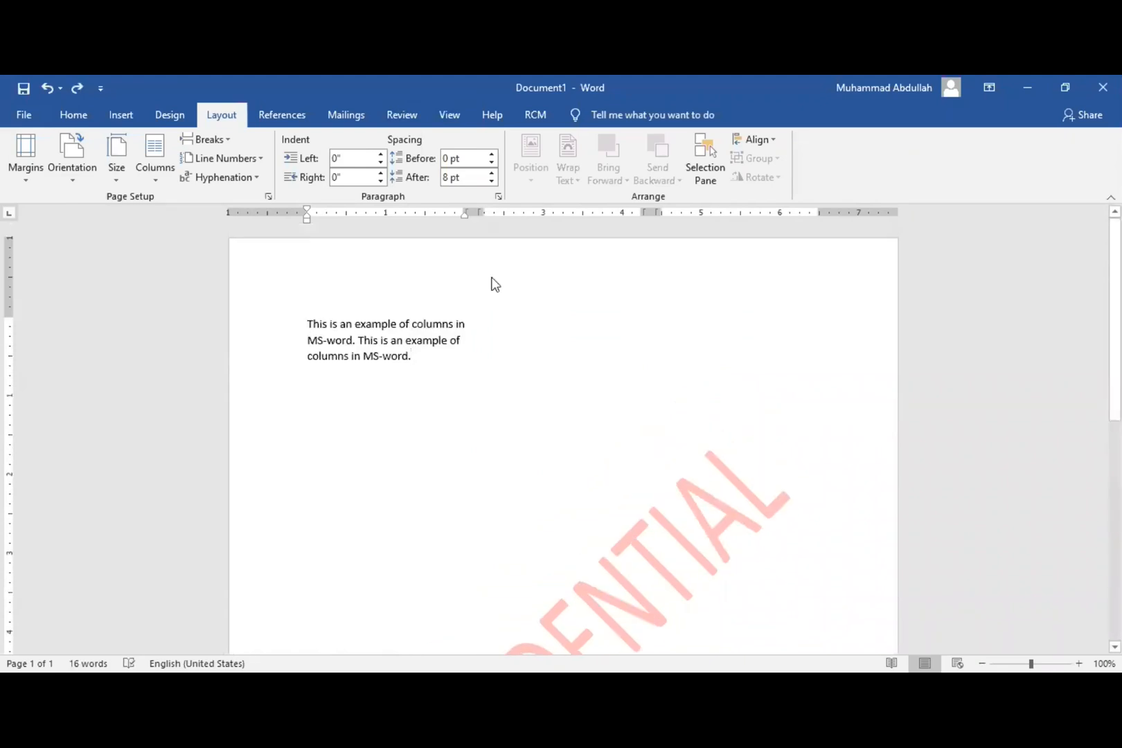
Copy the two-sentence paragraph and append it twice at its end to lengthen the first column's text.
key("ctrl+a")
key("ctrl+c")
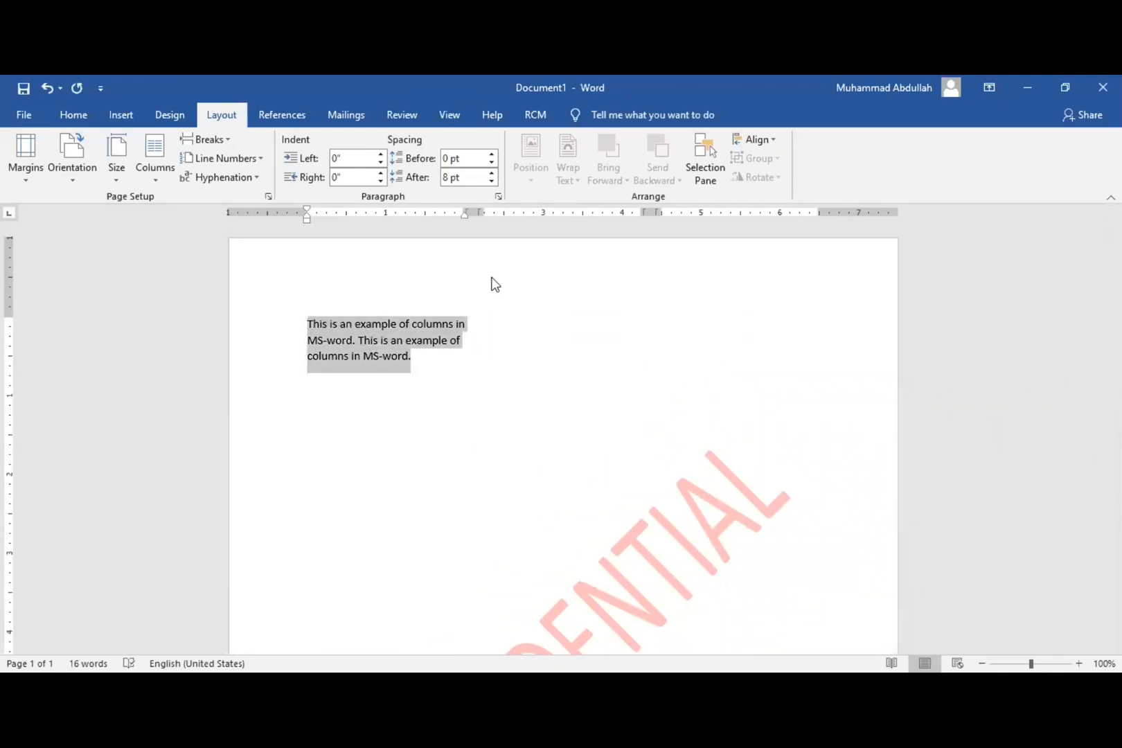
key("ctrl+End")
key("BackSpace")
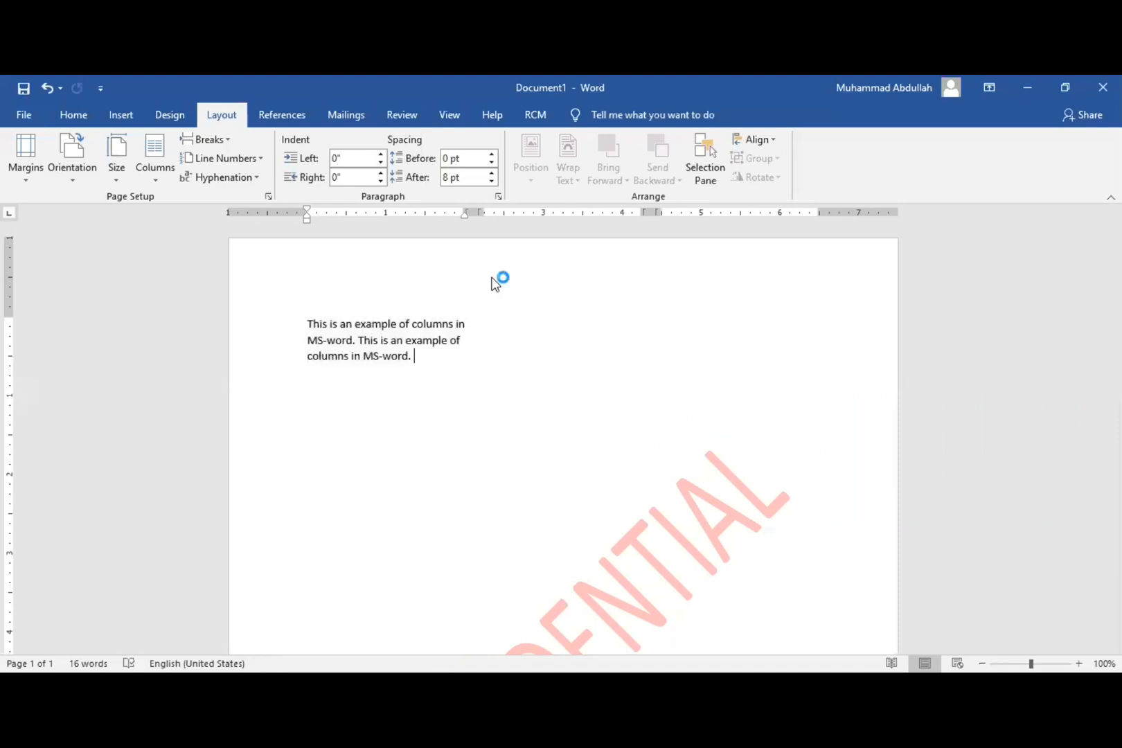
key("ctrl+v")
key("ctrl+v")
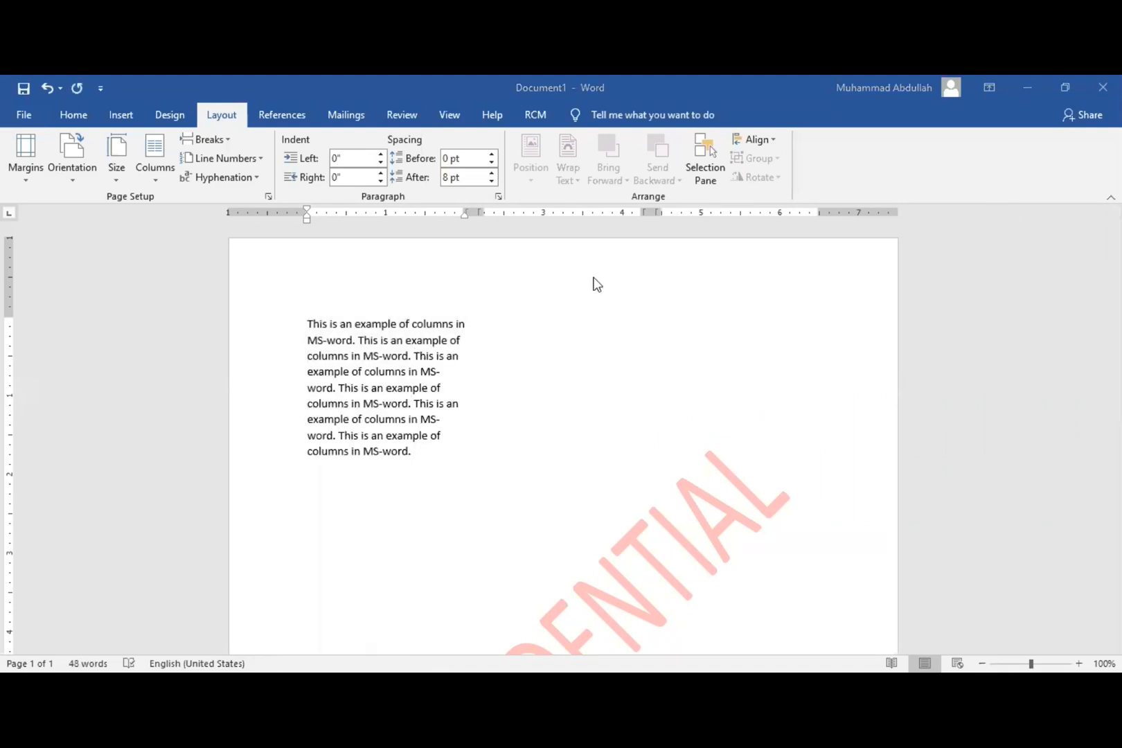
Insert a column break after the last sentence in the first column.
left_click(437, 452)
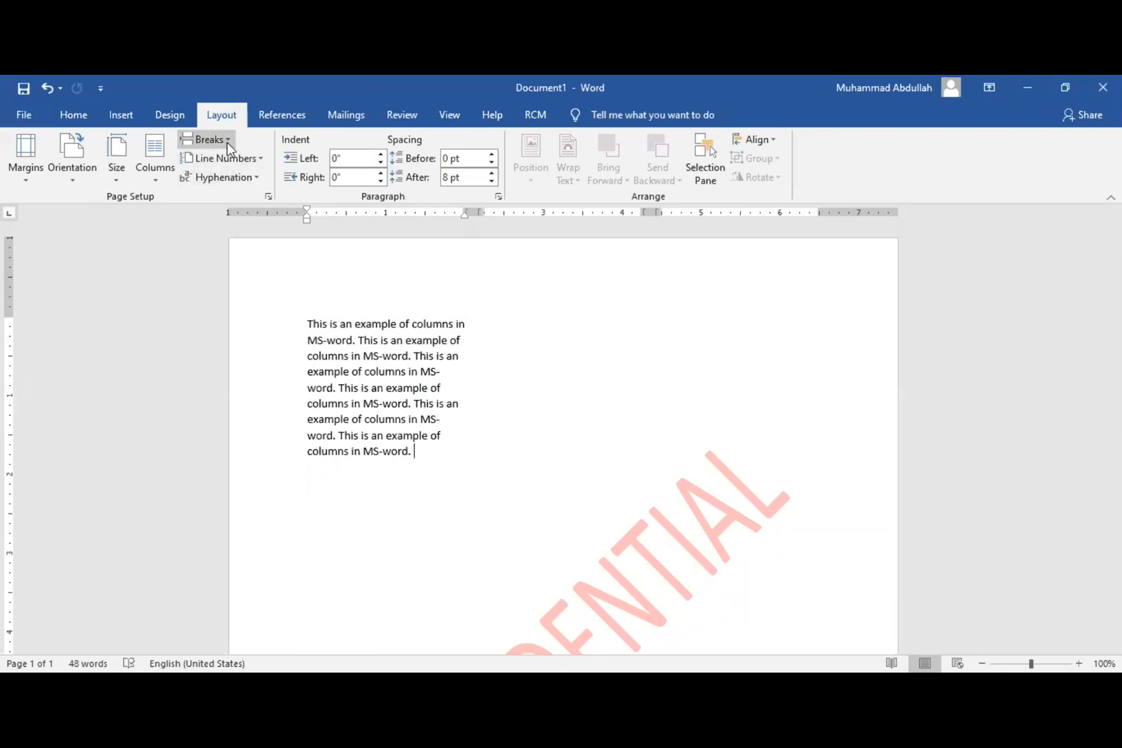
left_click(207, 139)
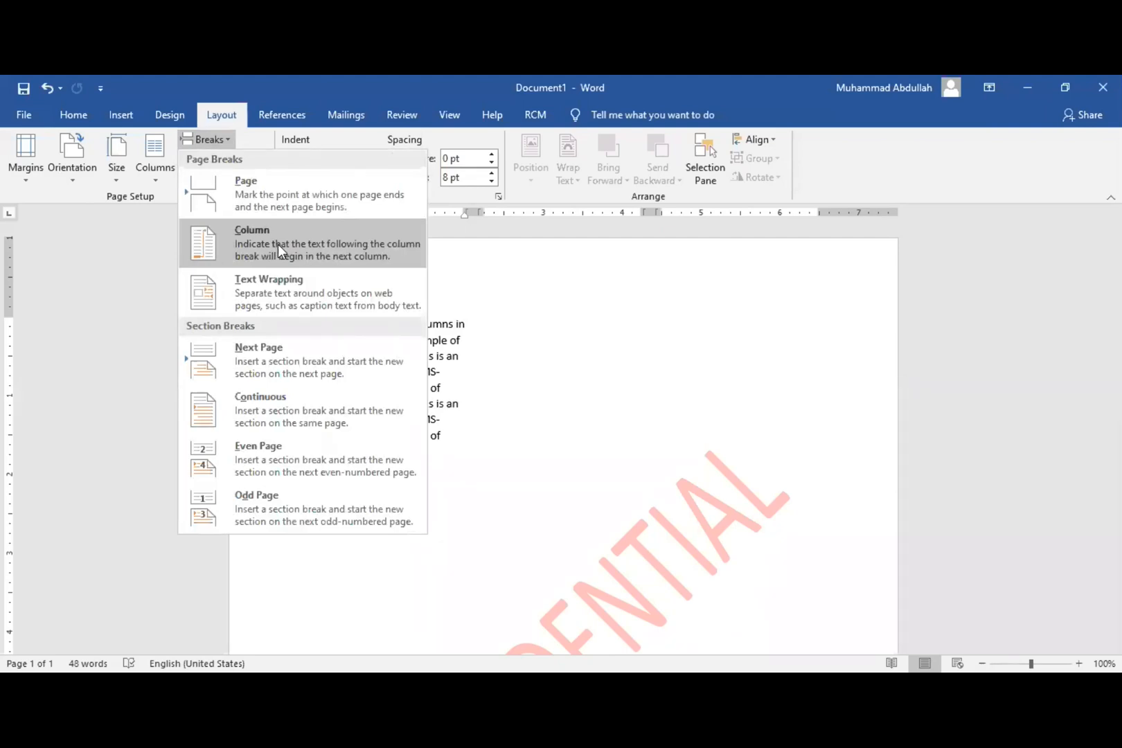
left_click(278, 244)
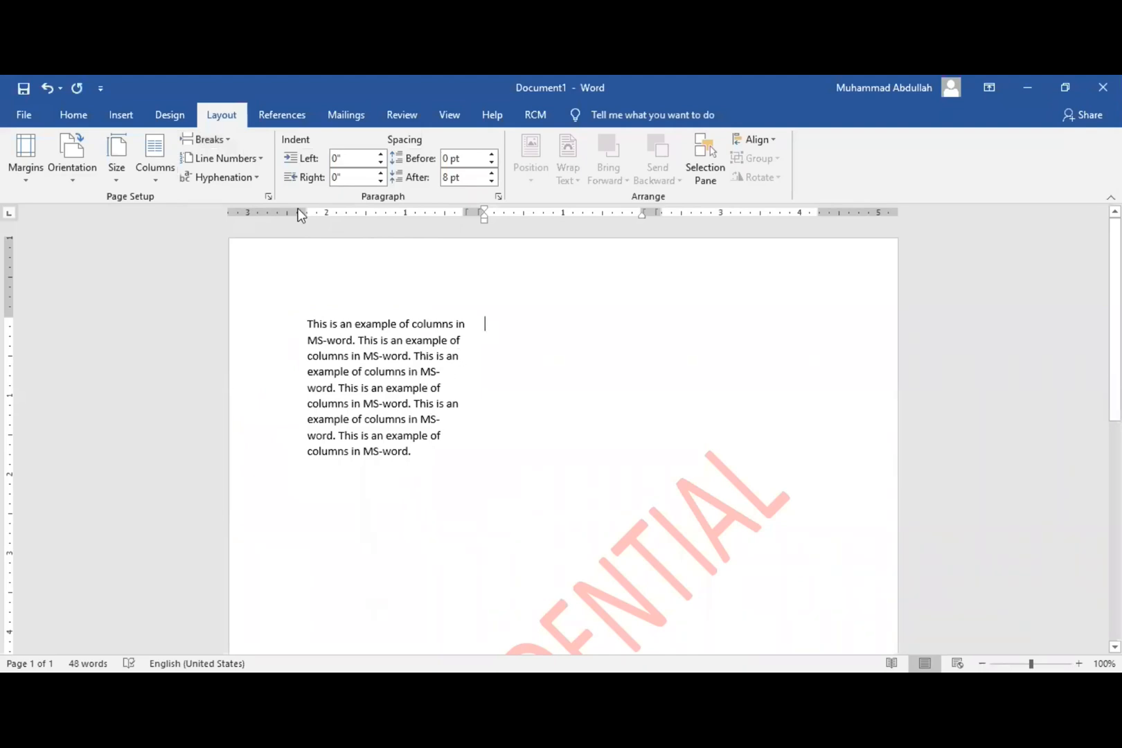
Show the formatting marks to examine the column break, and hide them again.
left_click(70, 115)
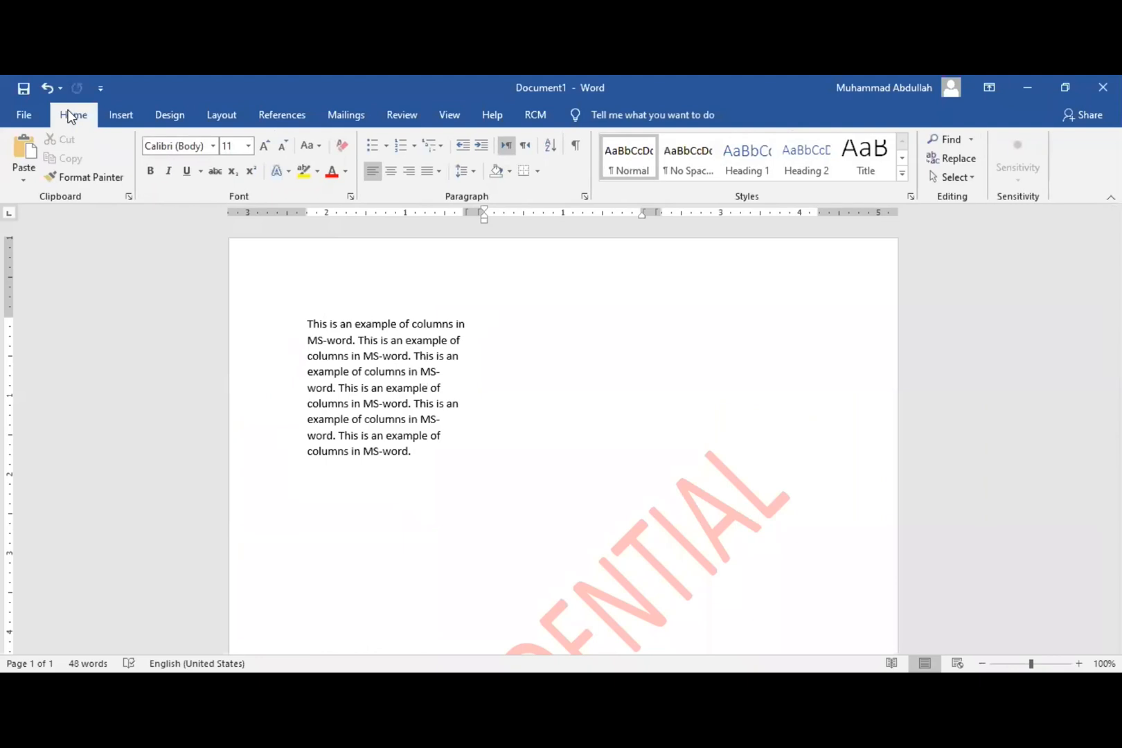
left_click(575, 146)
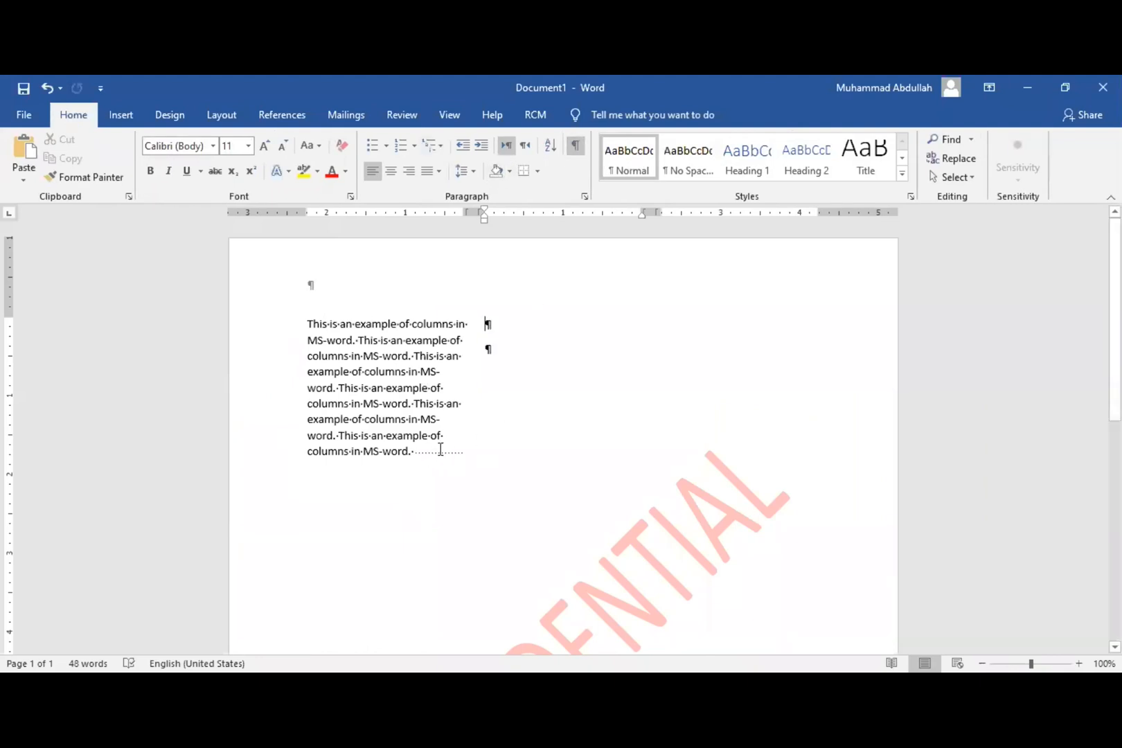
left_click(574, 148)
Paste the copied sentences into the second column and insert a column break after them.
key("ctrl+v")
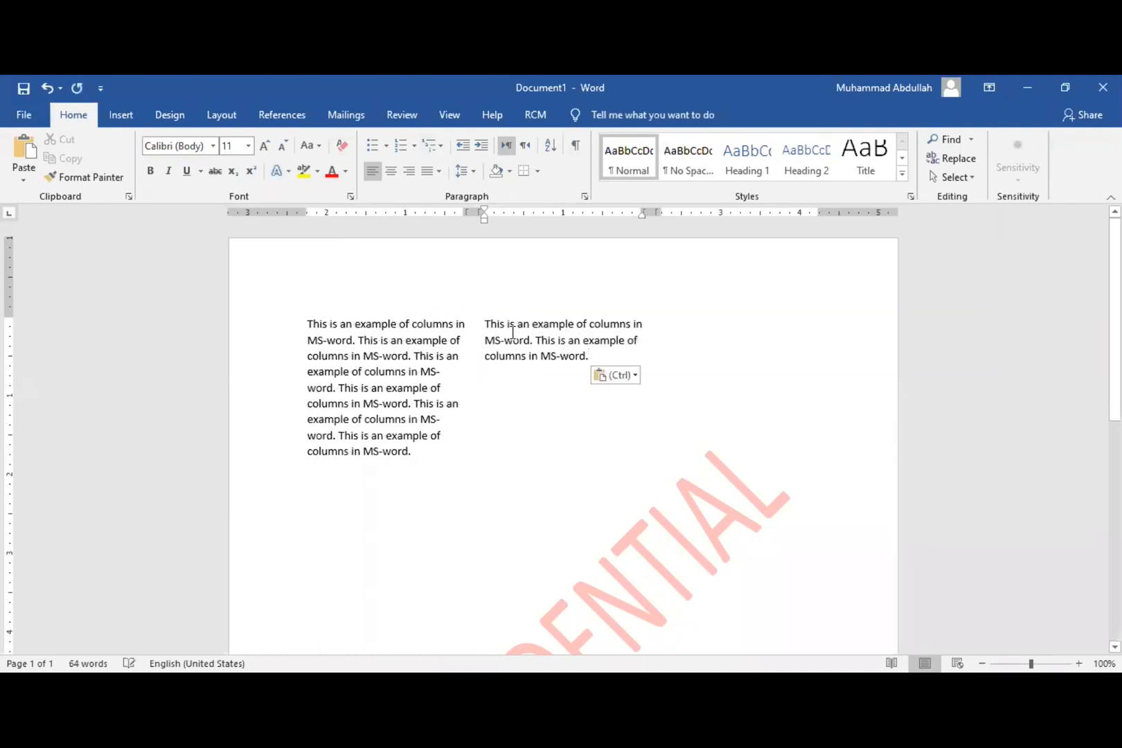
key("Up")
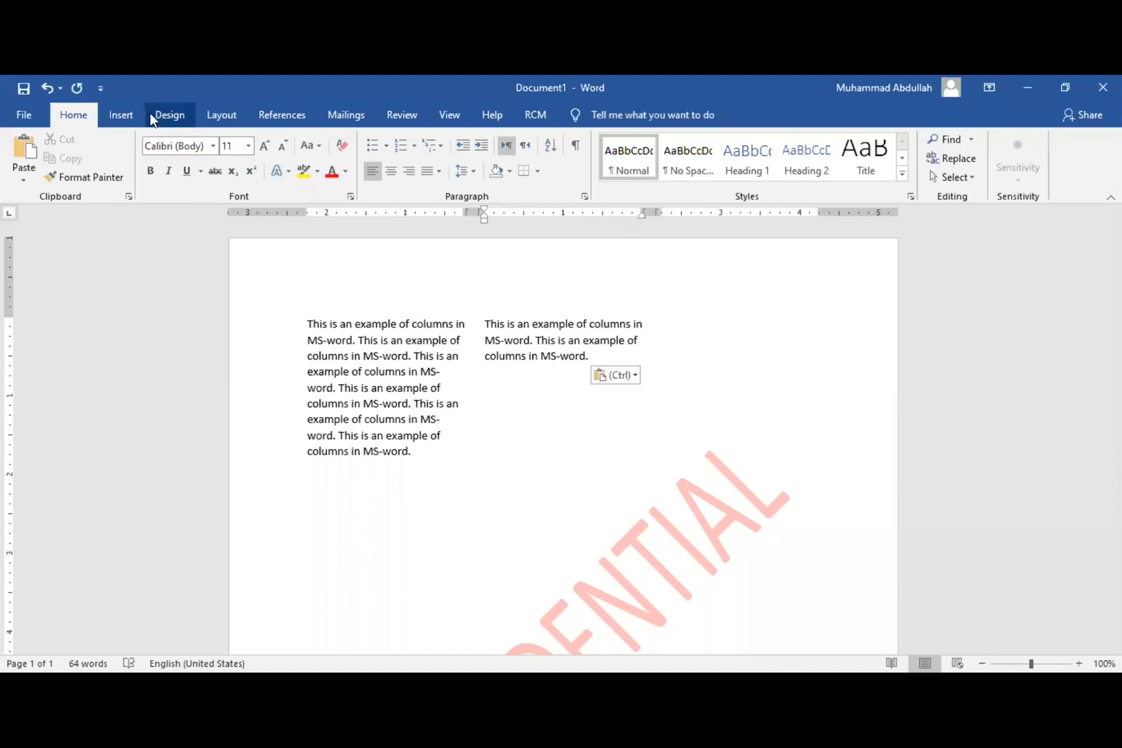
left_click(126, 115)
left_click(221, 115)
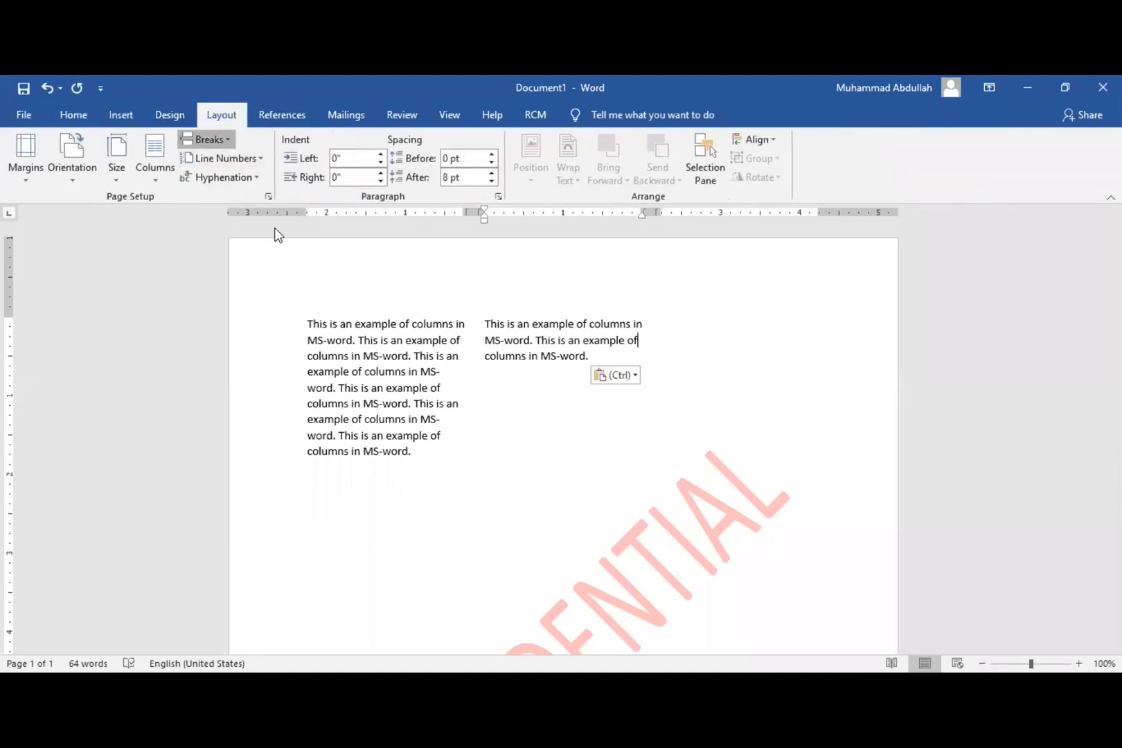
key("ctrl+shift+Return")
key("ctrl+z")
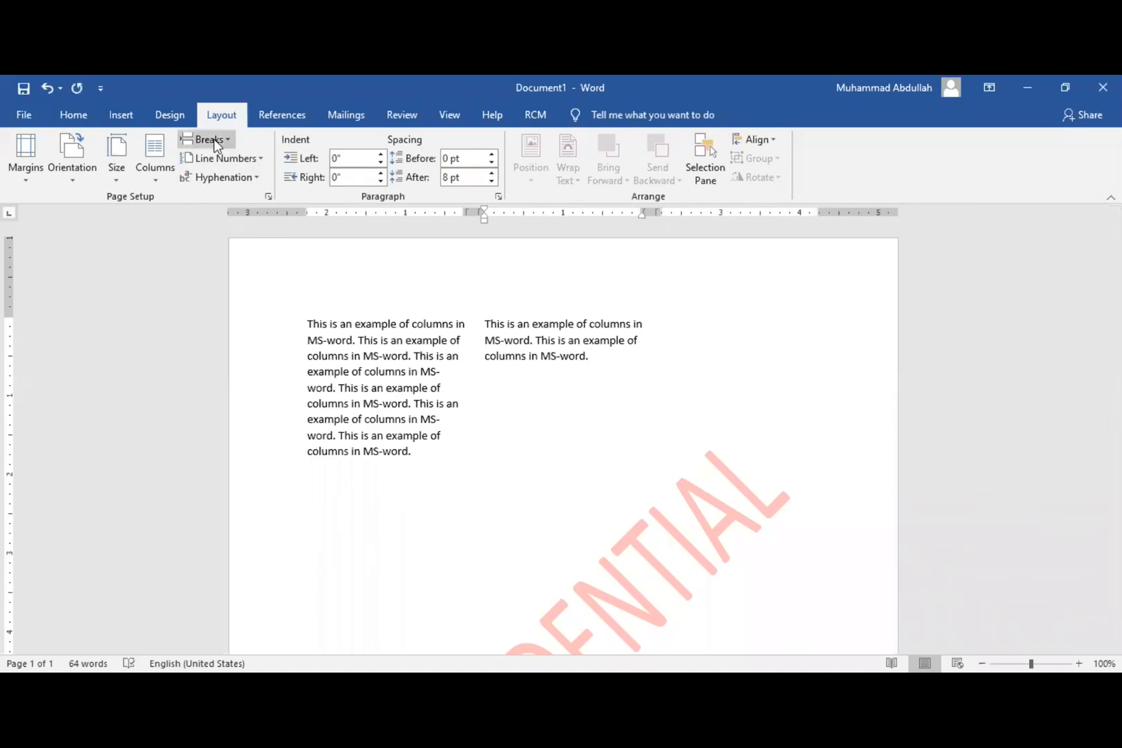
key("ctrl+shift+Return")
Fill the third column with a few lines of random placeholder text.
type("dkljfakdsjf kasd jflksa jlksa jflksadf")
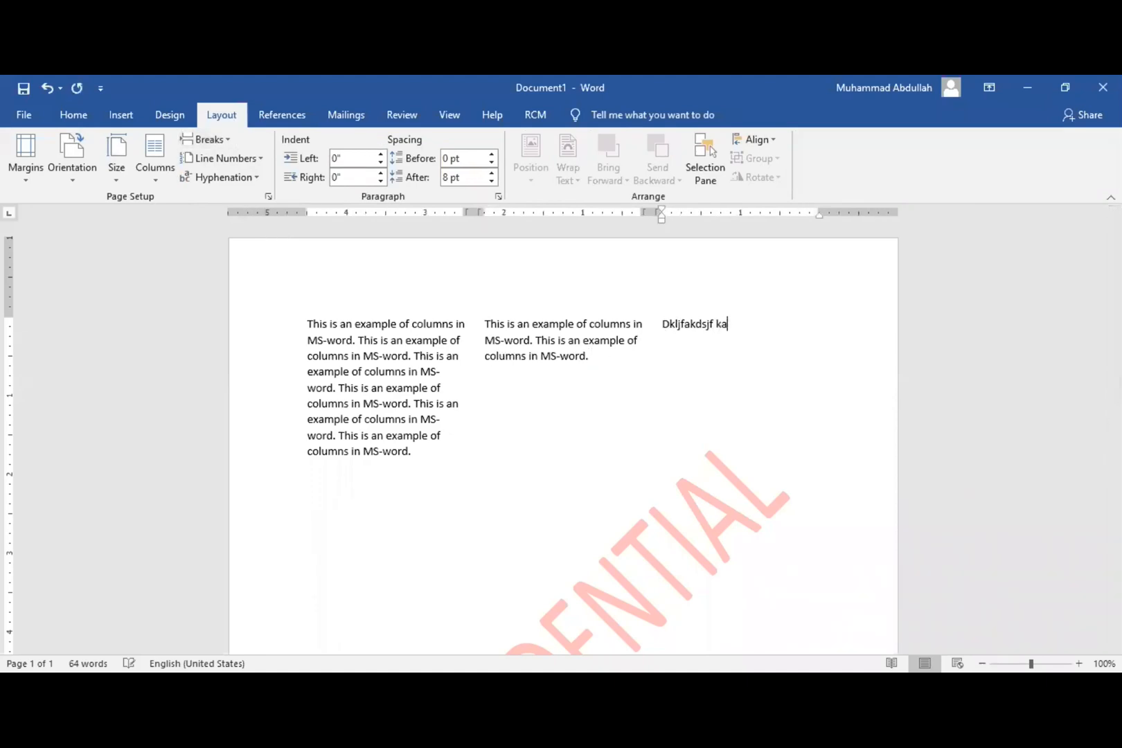
key("BackSpace")
type("kjdsfkdsajfkldsajflkdsajflkdsajflkdsjf")
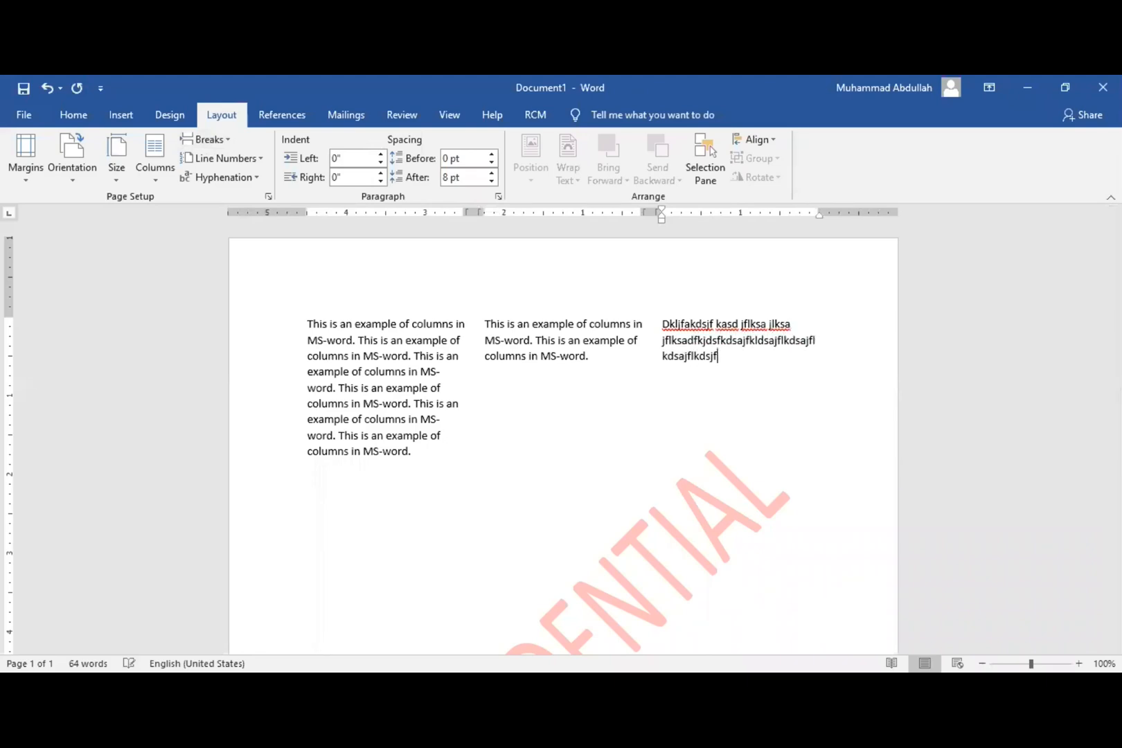
type("kdsajflkdsajfdsajflksajflksaj")
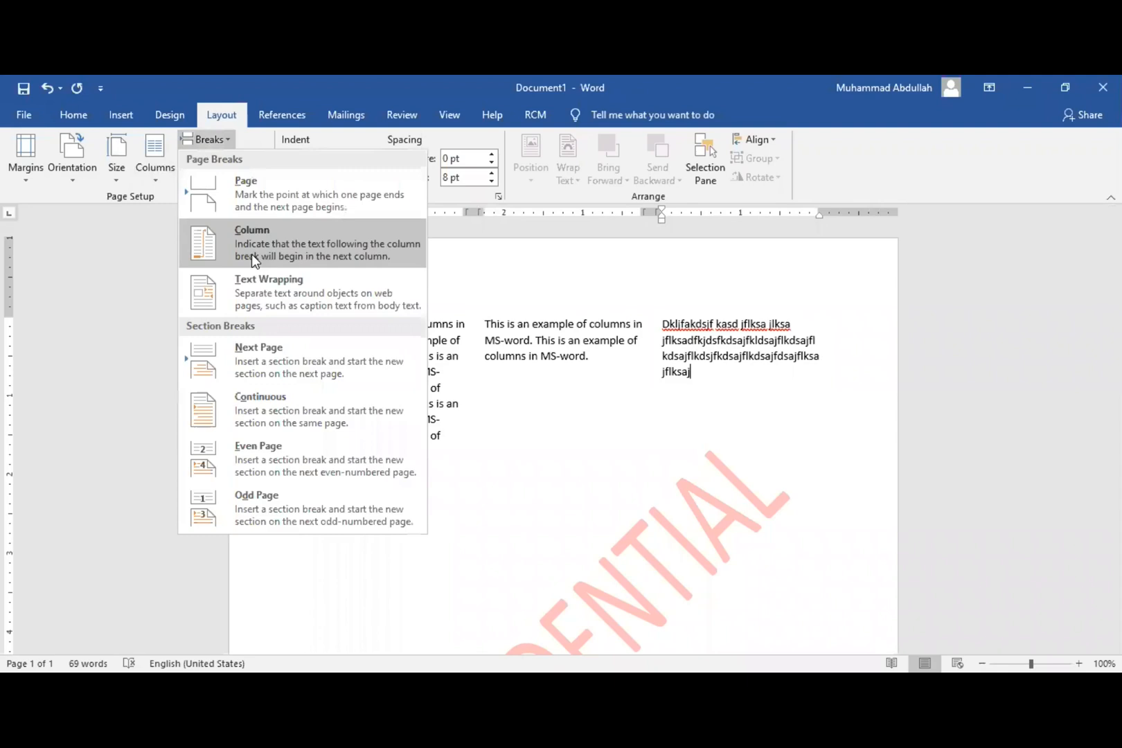
Insert a column break after the placeholder text in the third column to continue on the second page.
left_click(253, 258)
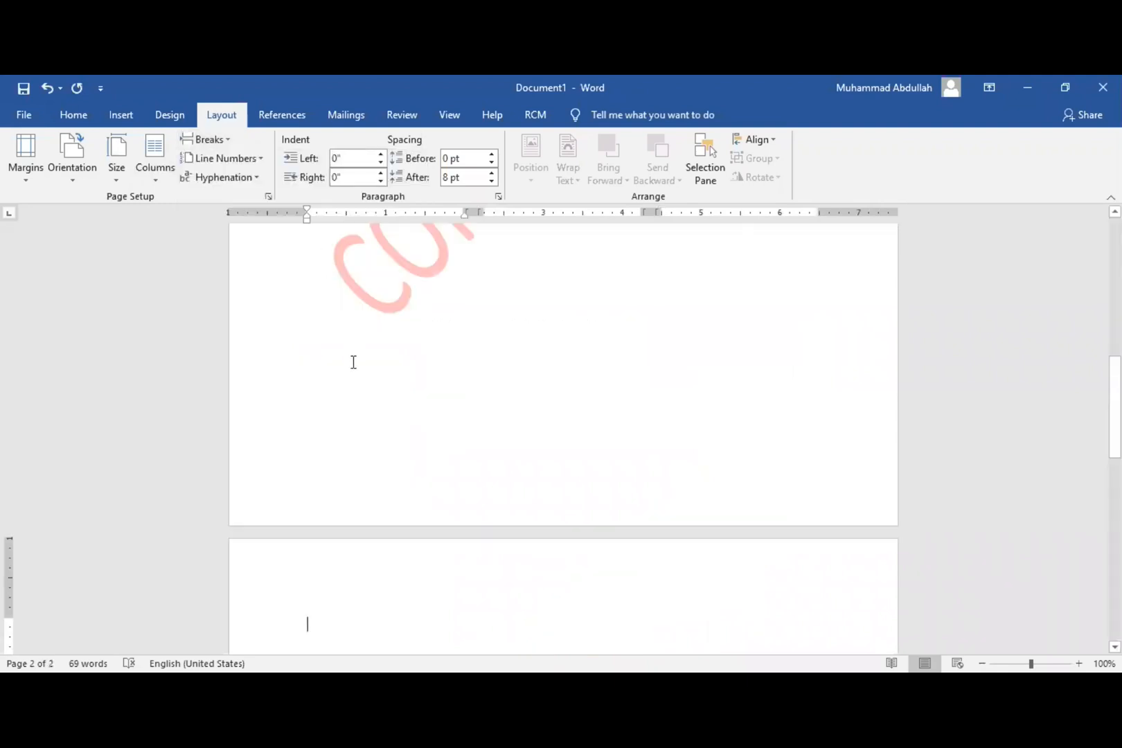
key("alt+Tab")
scroll(552, 331, "up", 3)
key("Down")
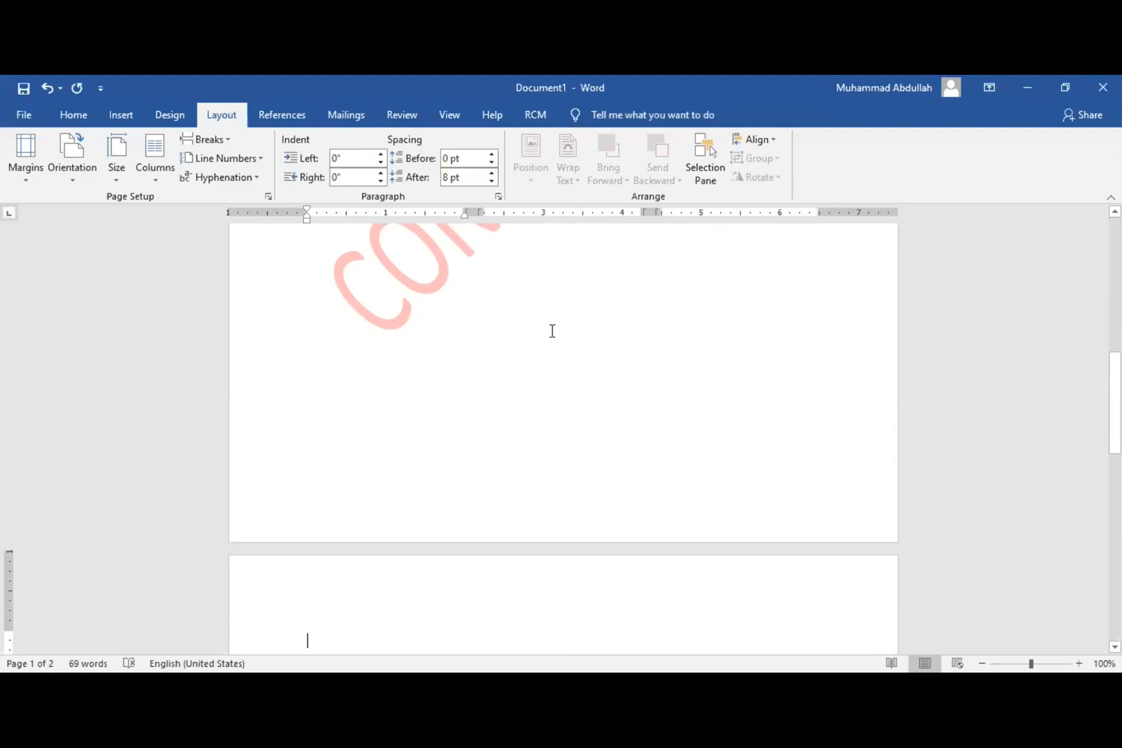
Remove the column break after the placeholder text in the third column and insert a continuous section break there.
key("BackSpace")
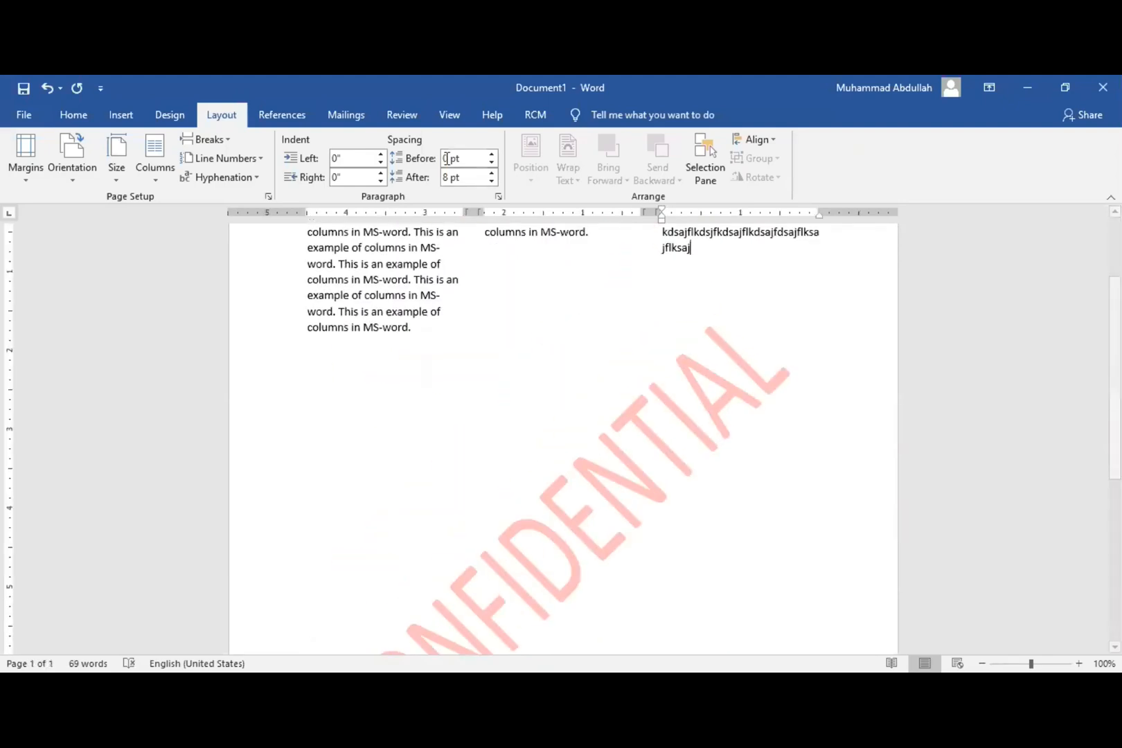
left_click(224, 136)
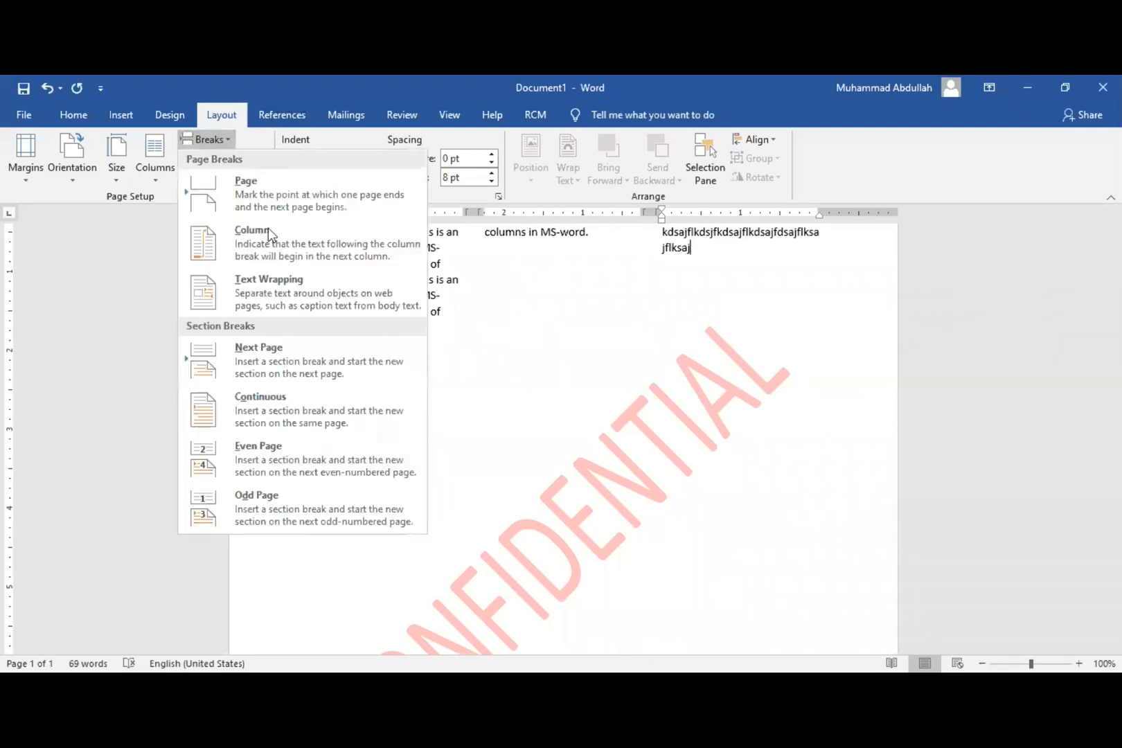
left_click(326, 405)
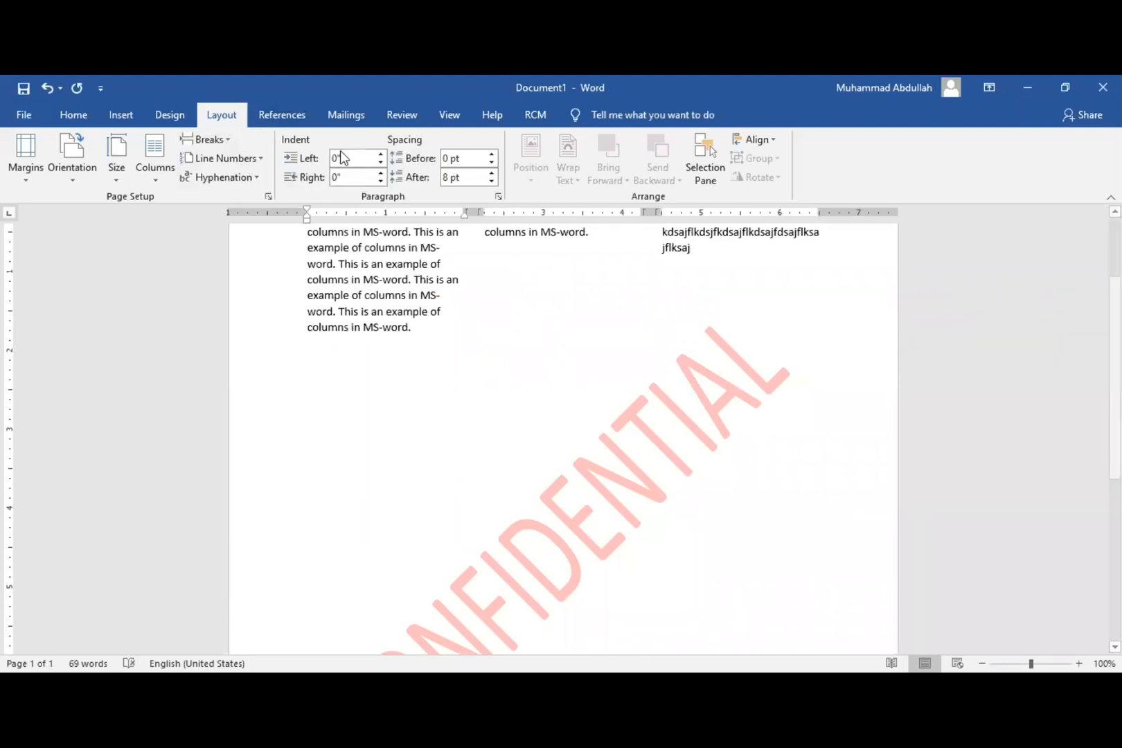
Try a column break below the section break, and undo back to the state before the section break.
left_click(229, 147)
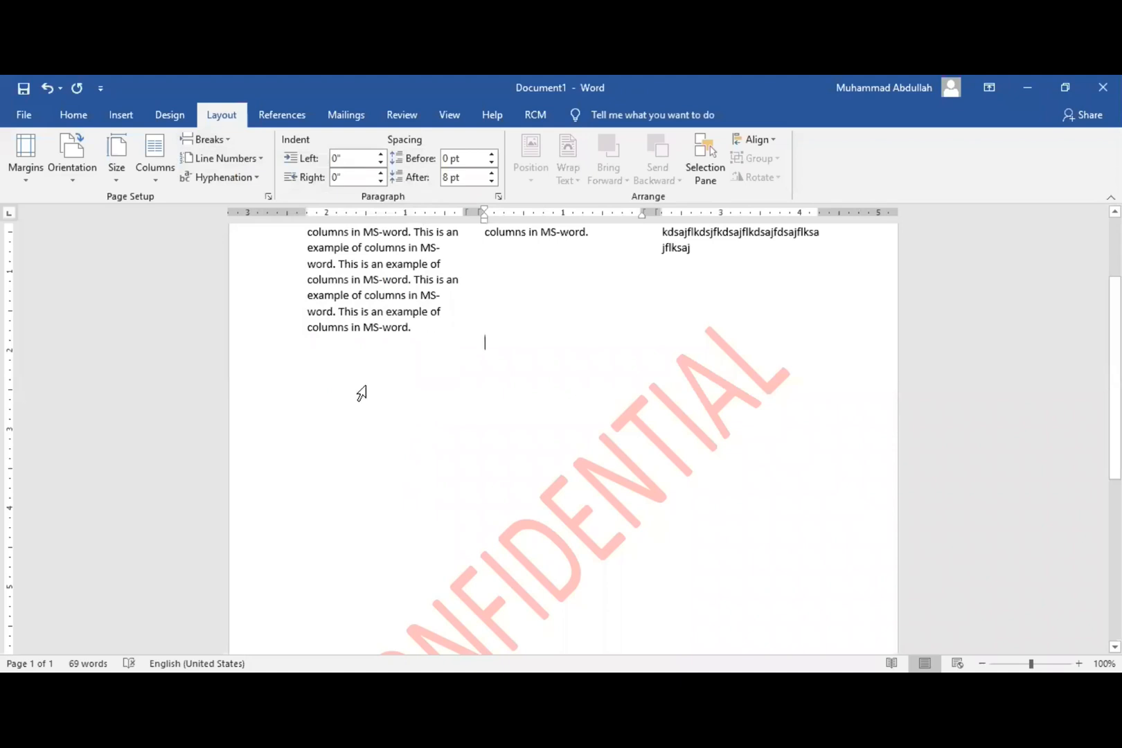
left_click(273, 372)
key("Up")
key("Down")
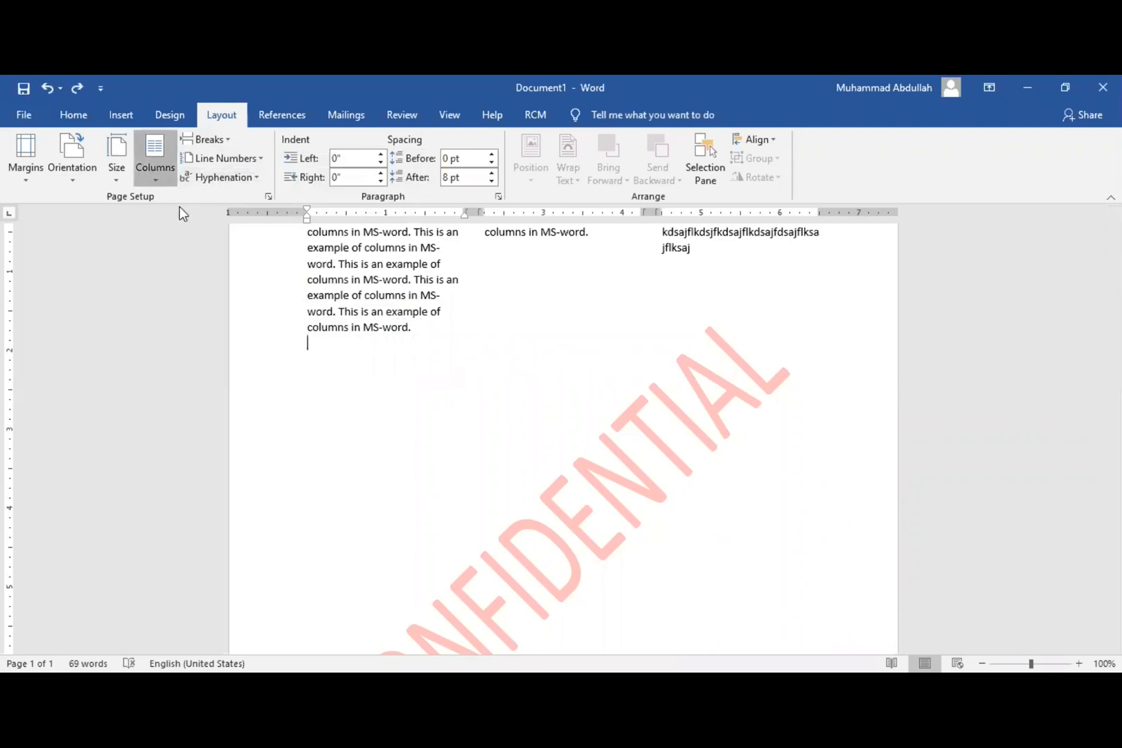
left_click(338, 281)
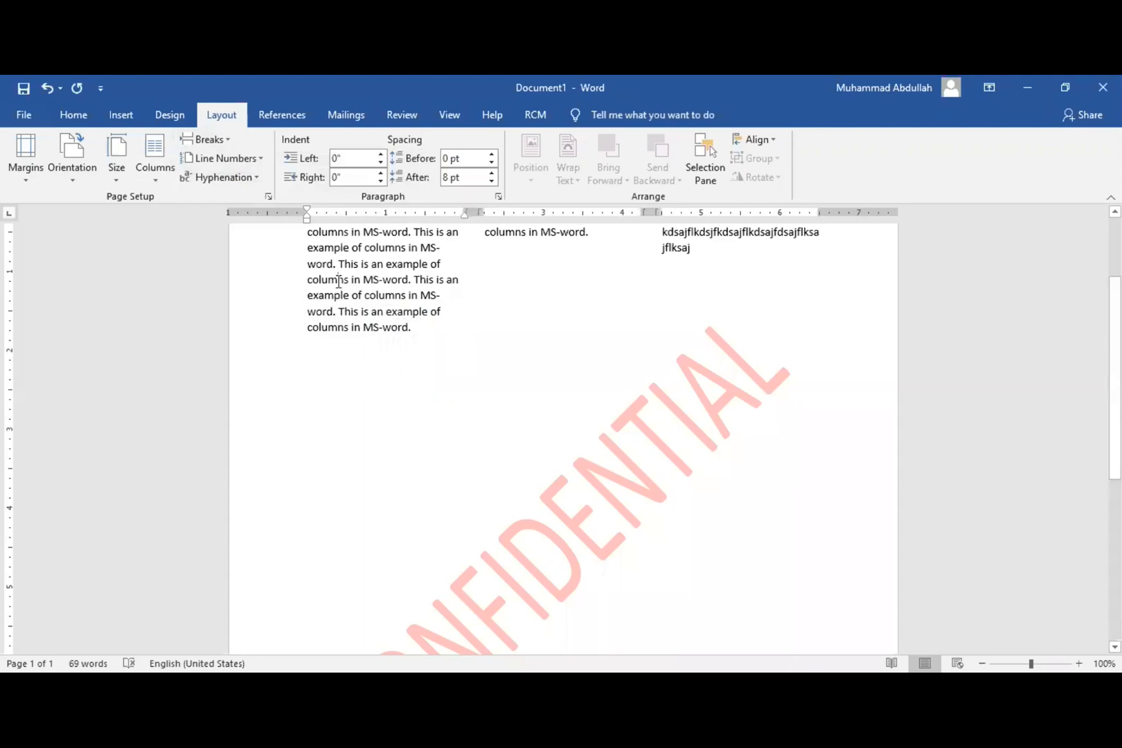
left_click(337, 367)
key("ctrl+z")
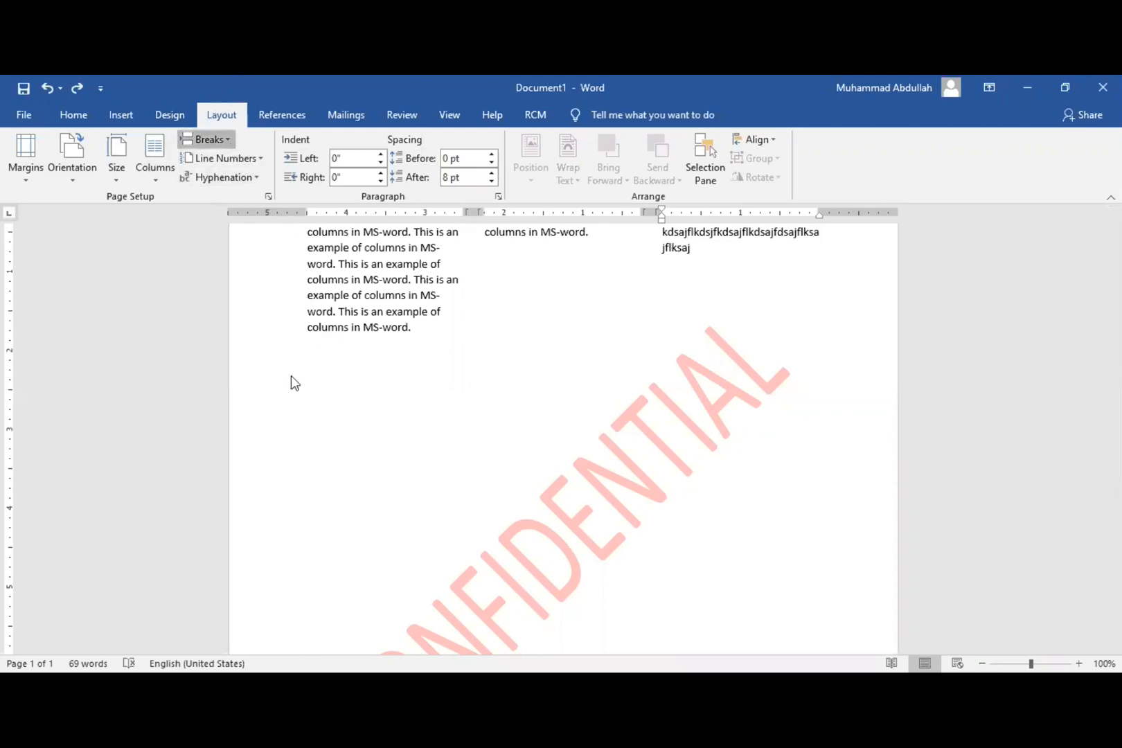
Insert a continuous section break after the third column's placeholder text and switch the new section below, with an added blank line, to one column.
left_click(206, 139)
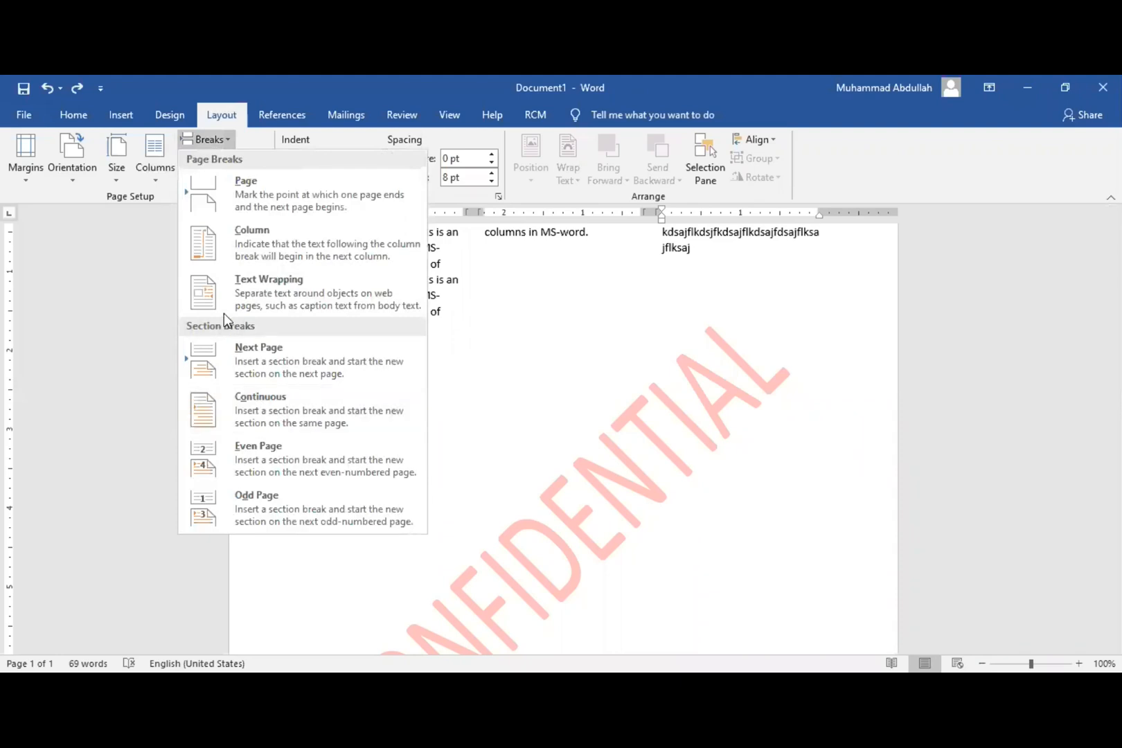
left_click(273, 424)
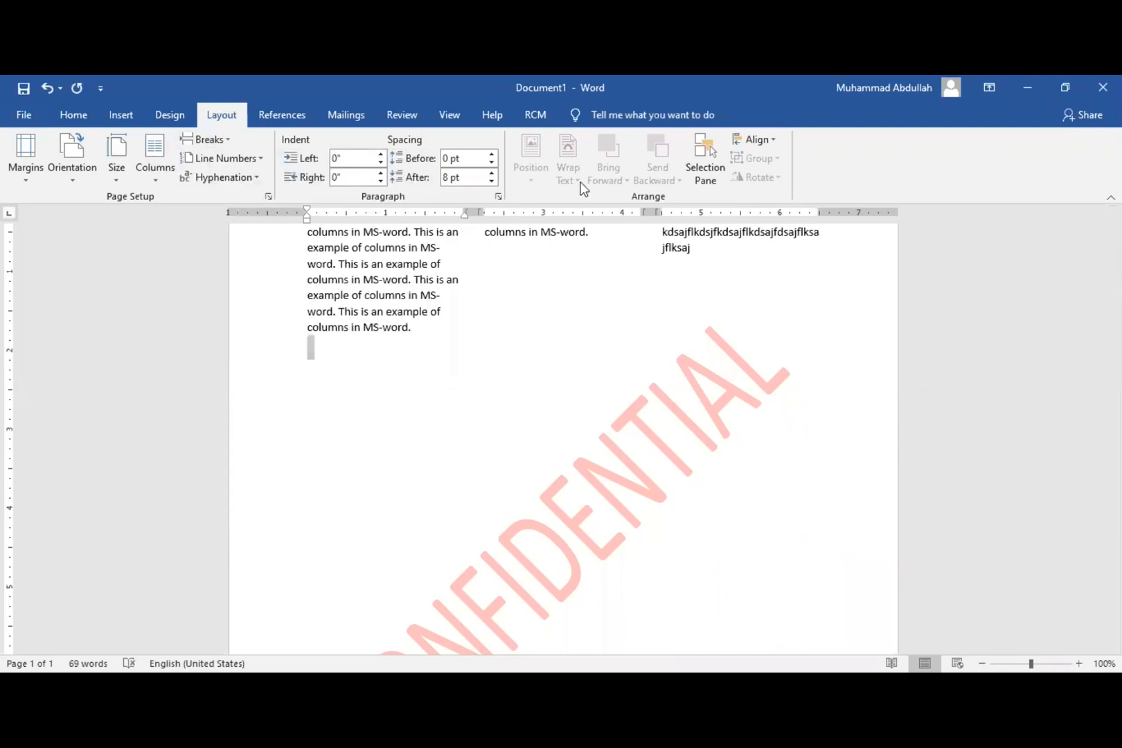
left_click(325, 352)
left_click(397, 264)
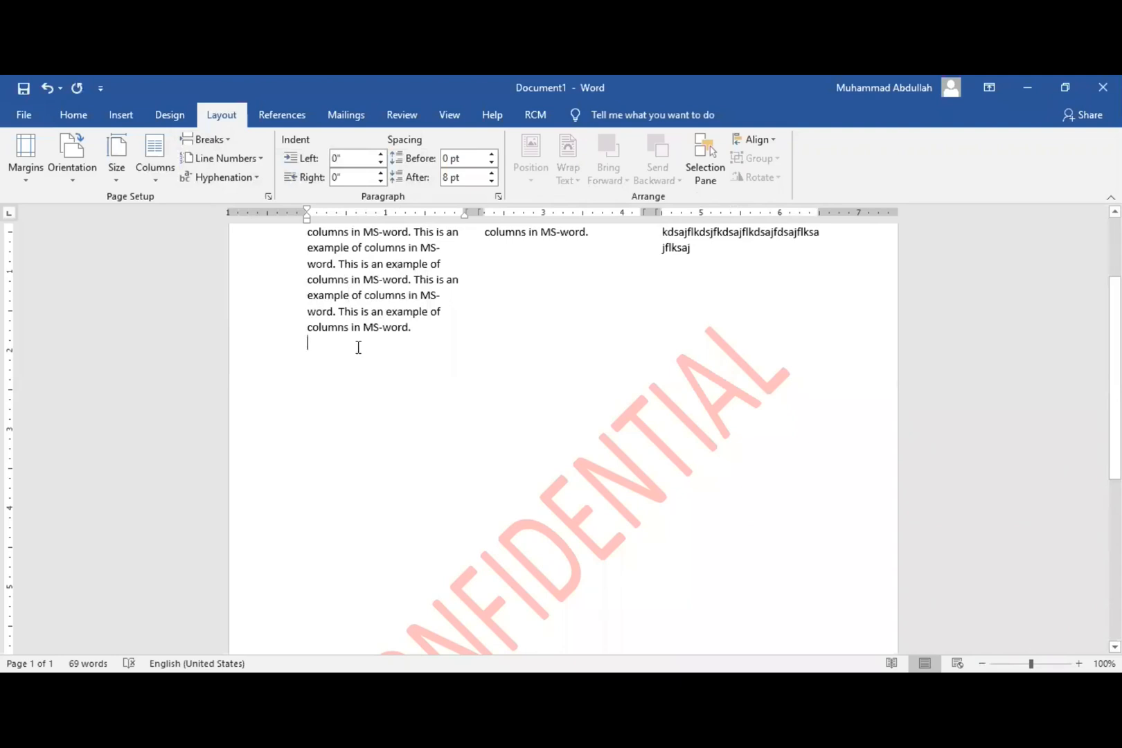
key("Return")
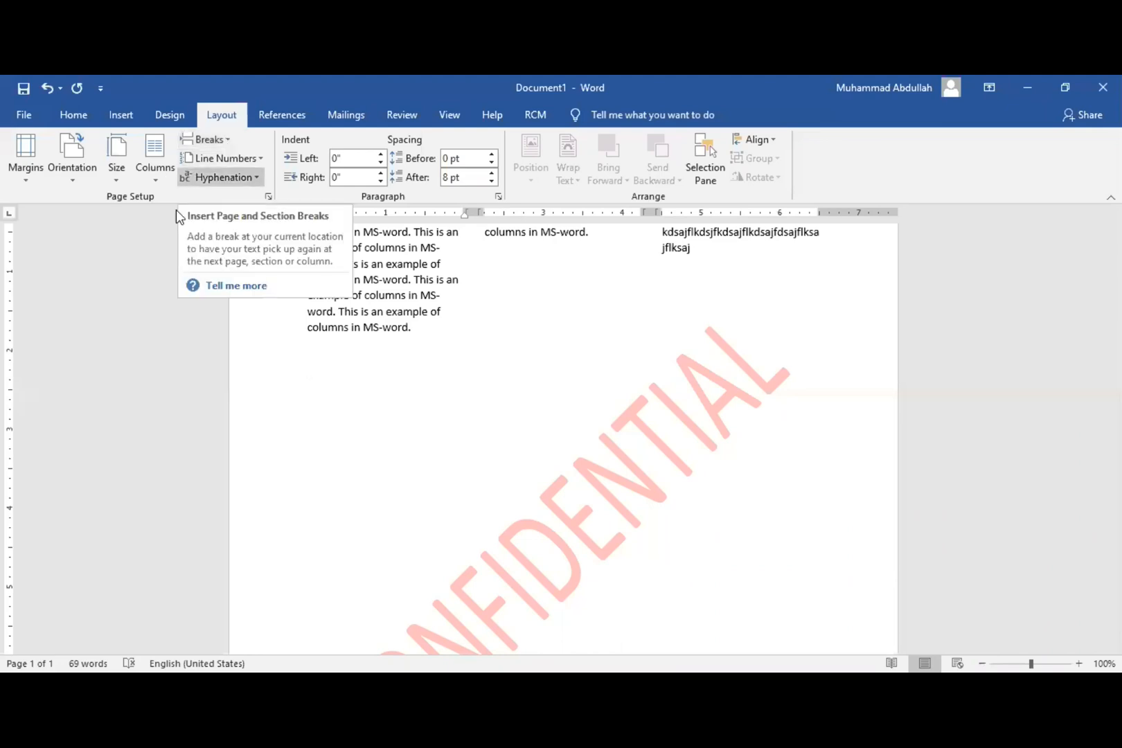
left_click(256, 368)
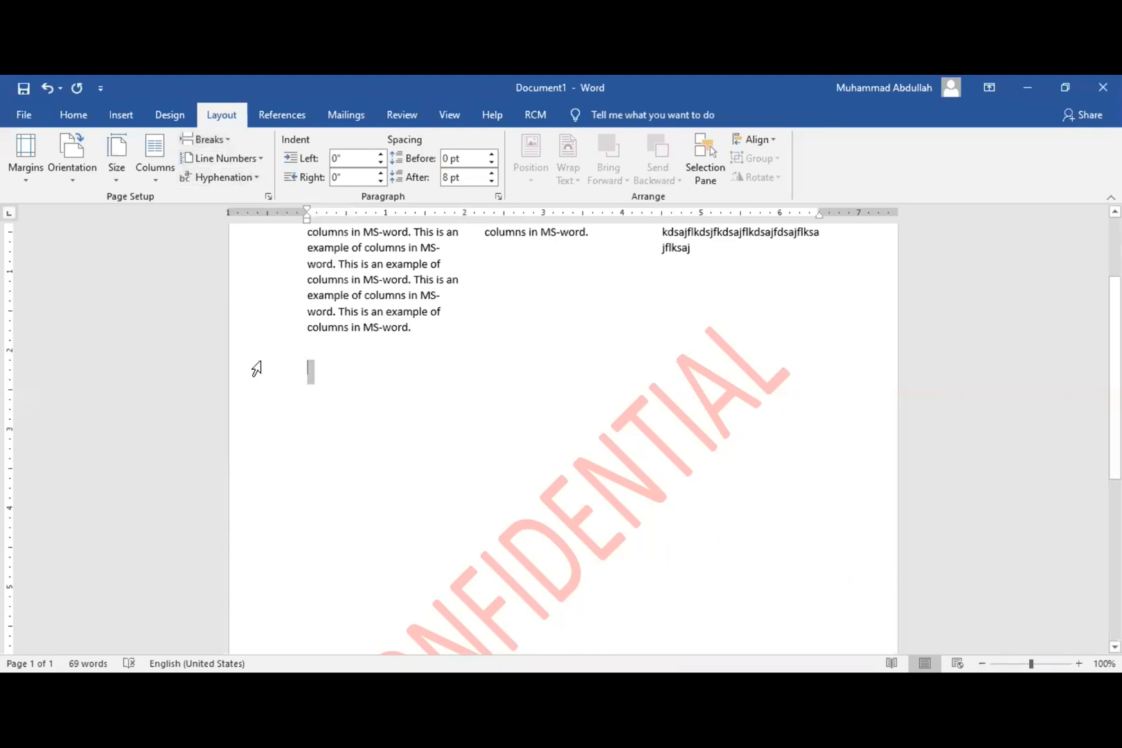
Show the formatting marks to examine the continuous section break after the third column, and hide them again.
left_click(81, 109)
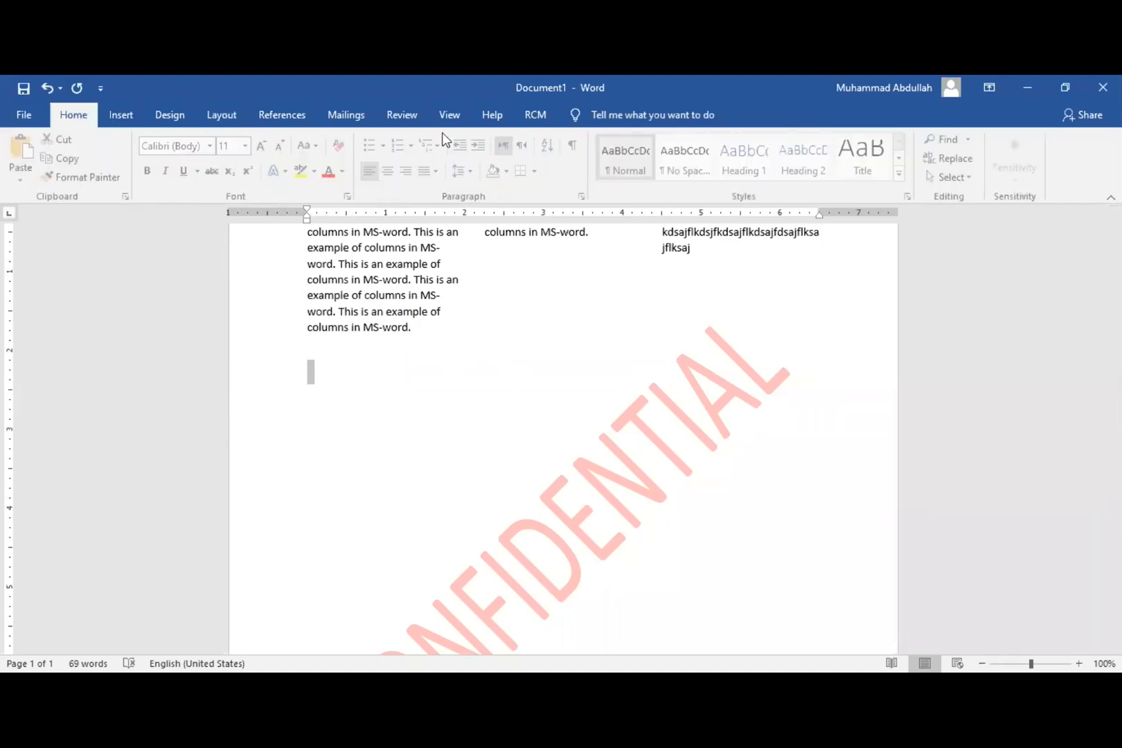
left_click(575, 148)
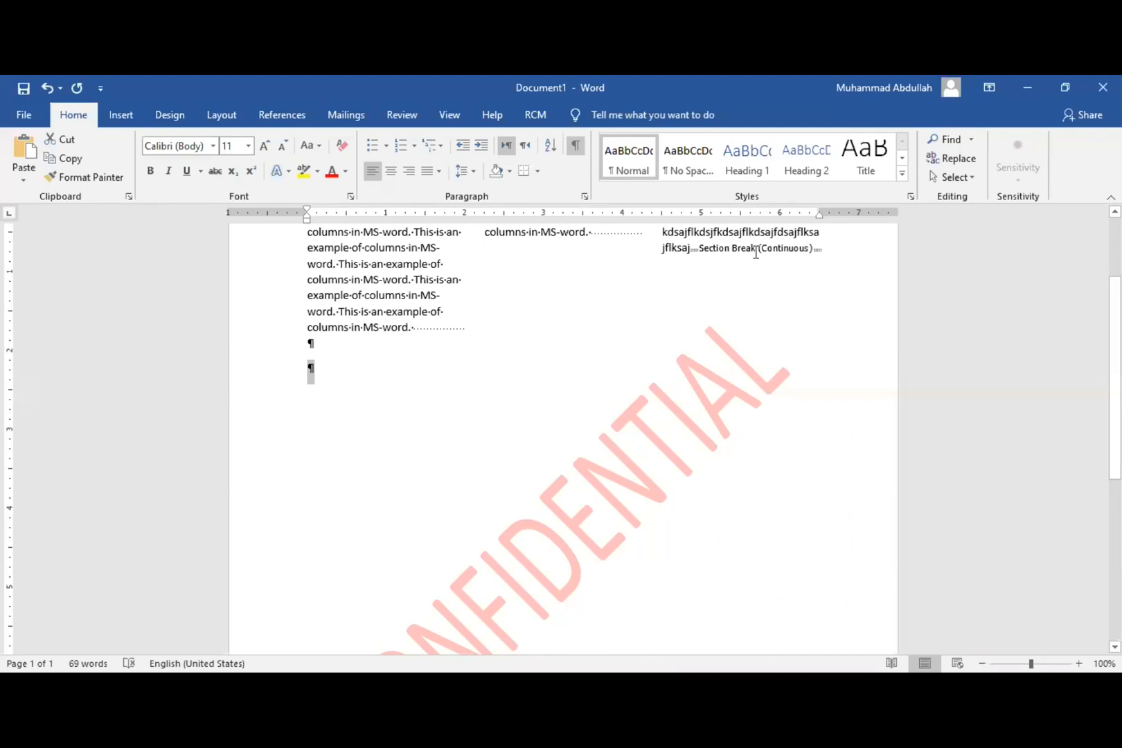
left_click_drag(756, 253, 807, 252)
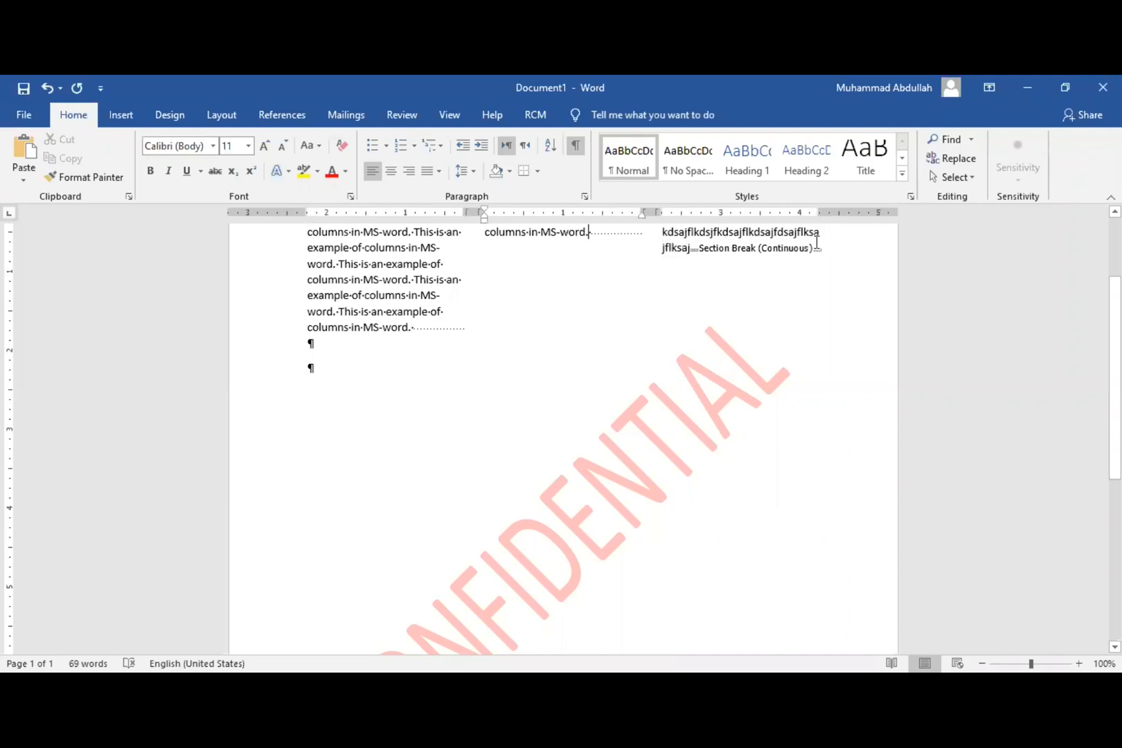
left_click(254, 381)
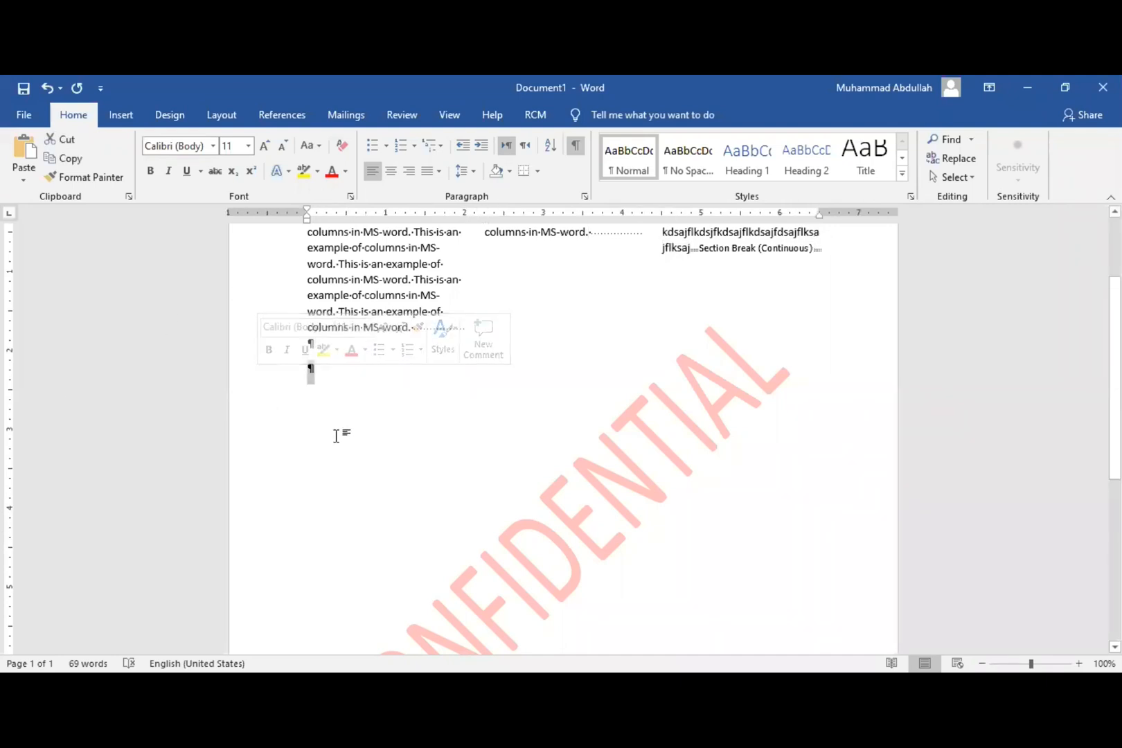
scroll(357, 452, "up", 3)
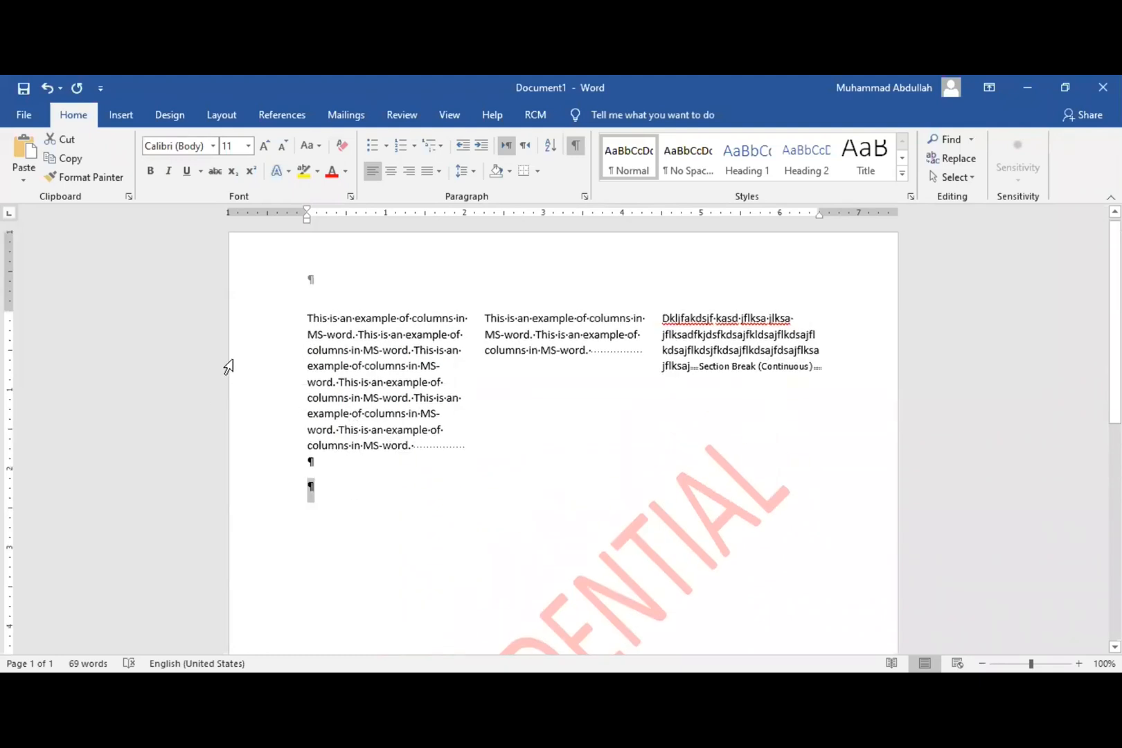
left_click(575, 144)
Change all the text of the three-column section to a single column.
left_click_drag(303, 316, 826, 359)
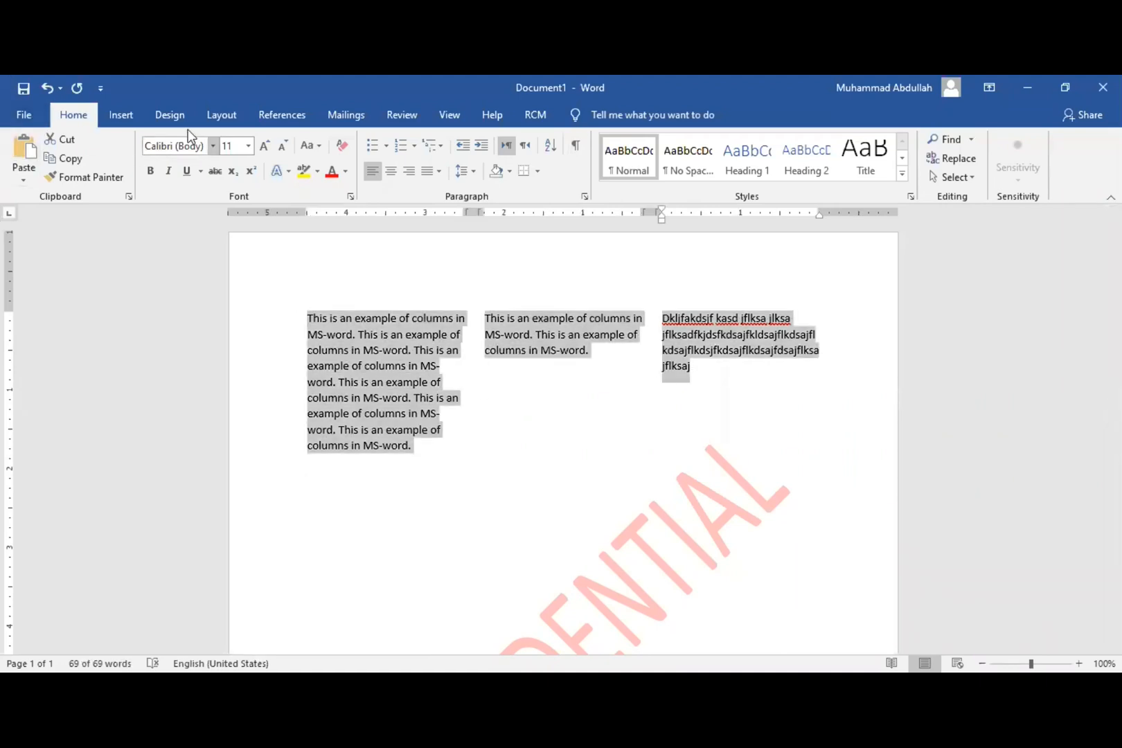
left_click(216, 104)
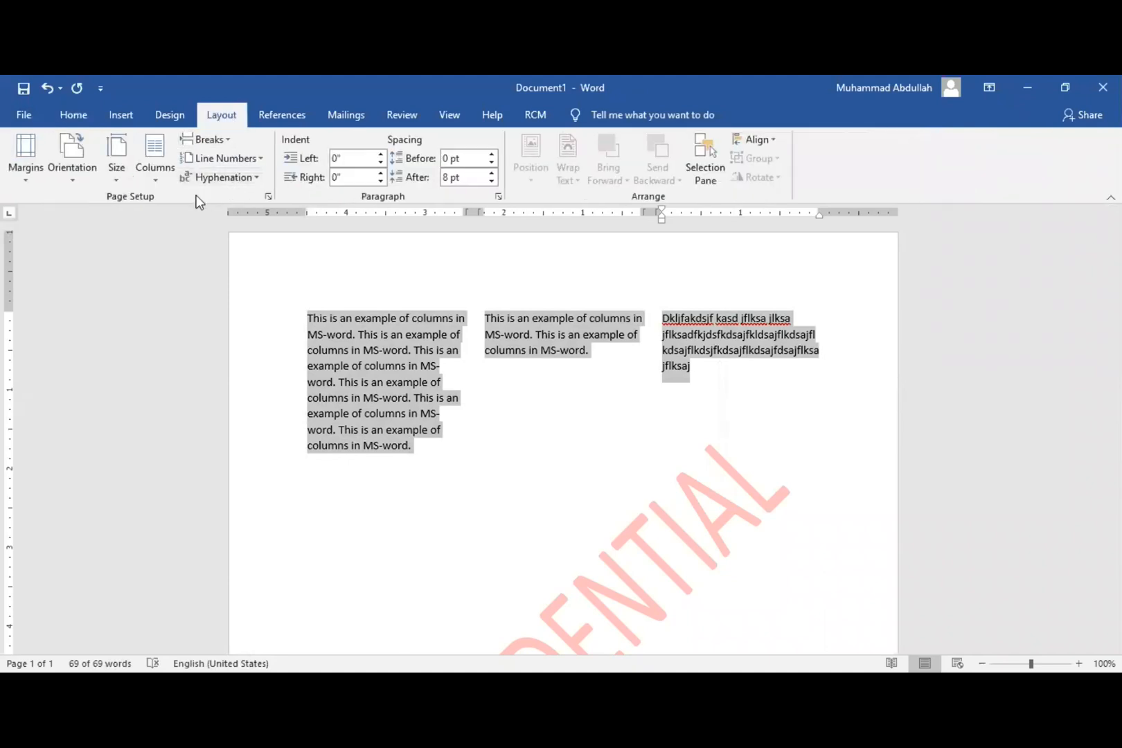
left_click(154, 179)
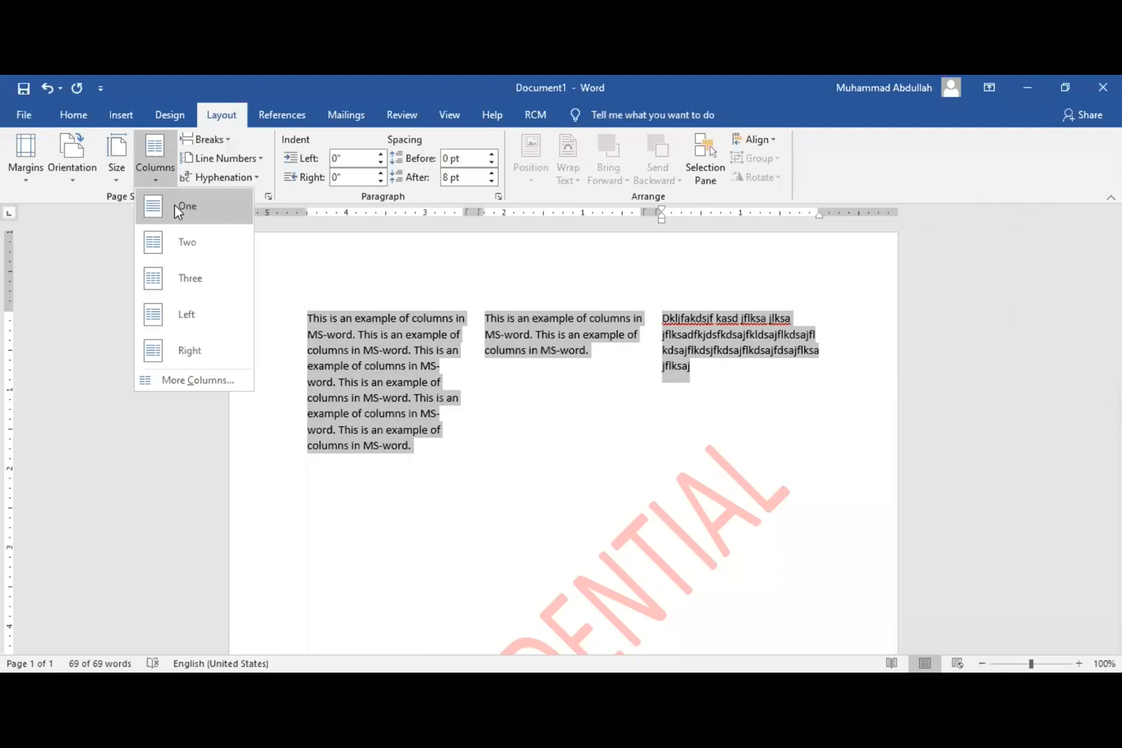
left_click(174, 206)
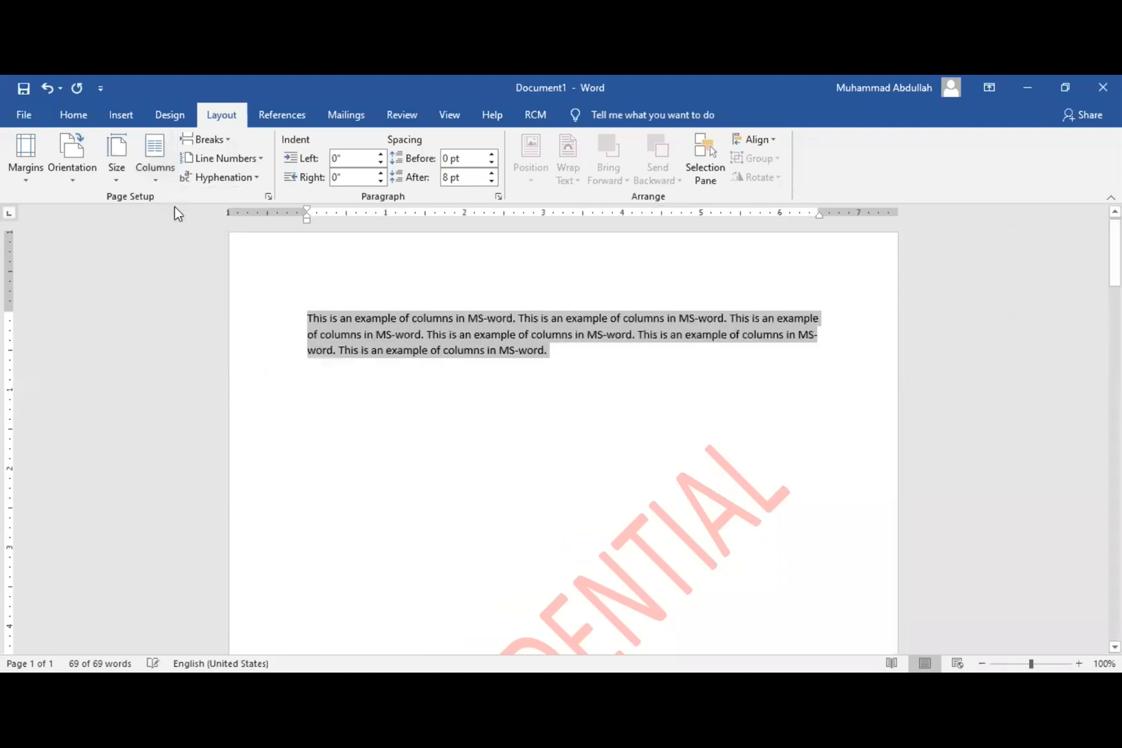
Try a two-column layout on the selected text and undo it.
left_click(161, 172)
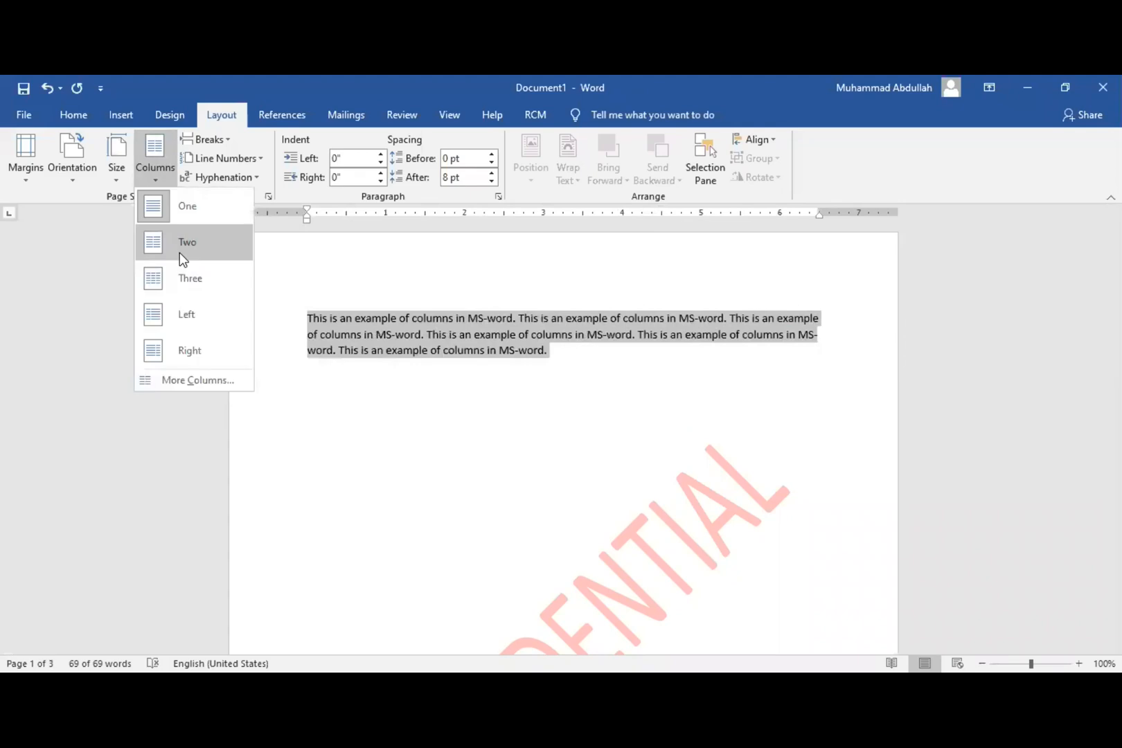
left_click(179, 252)
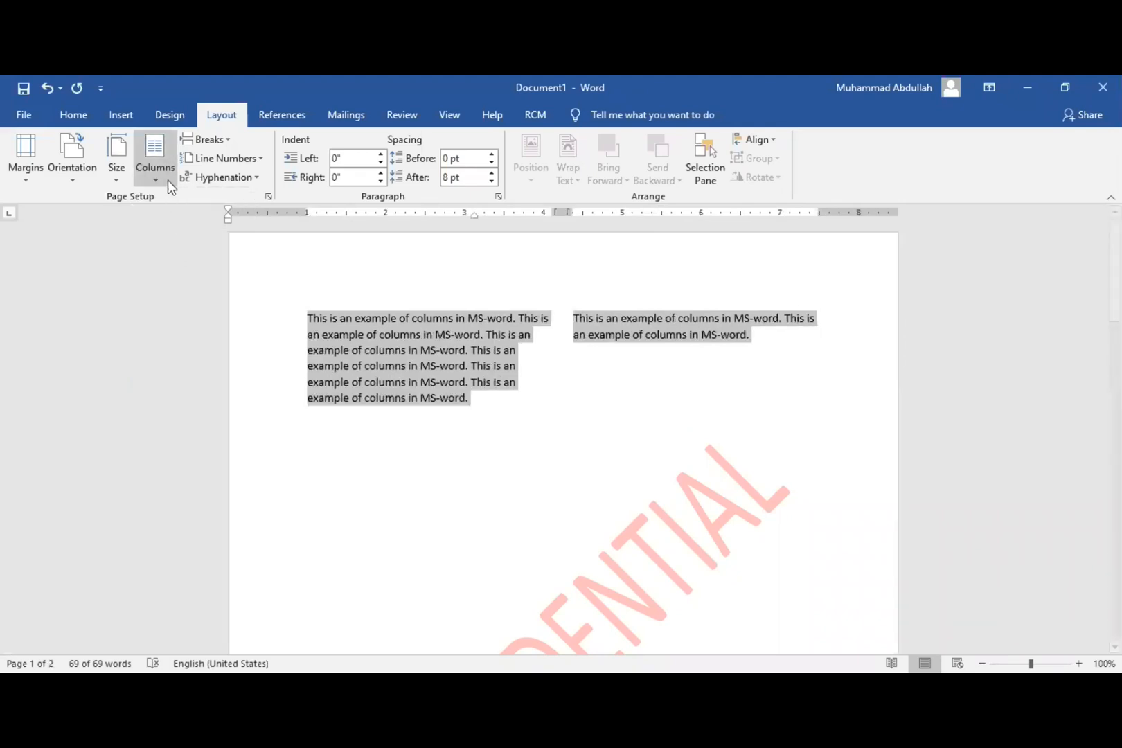
key("ctrl+z")
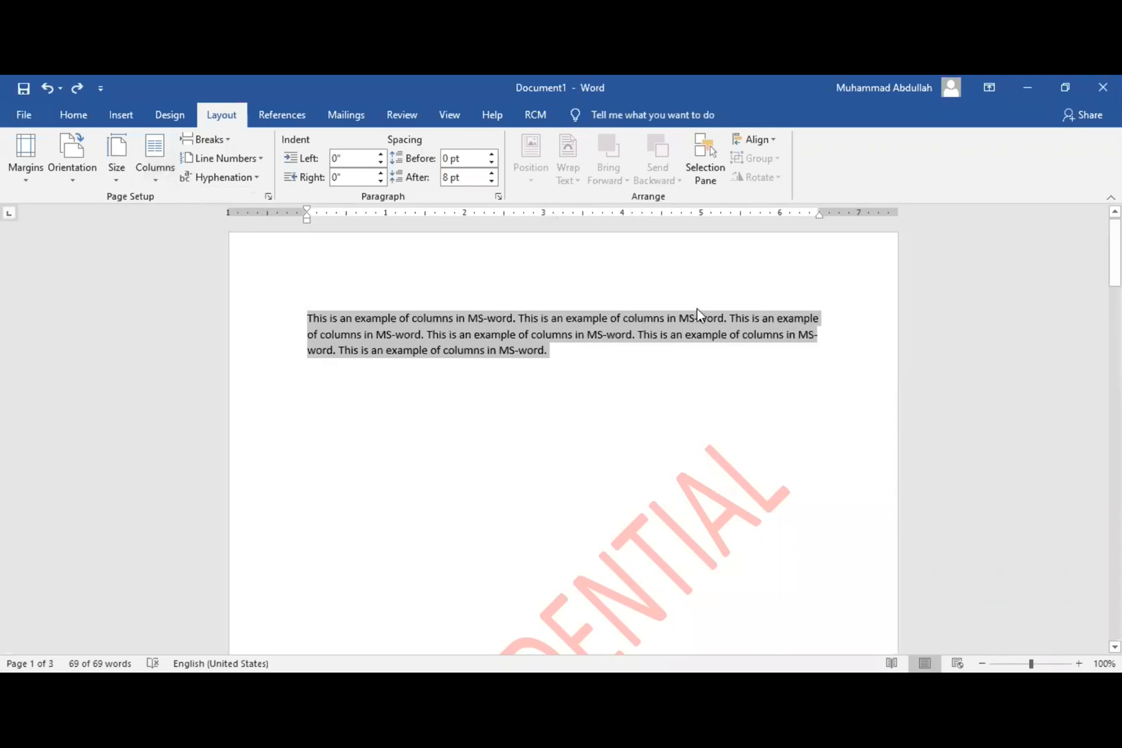
Copy the first paragraph about columns in MS-word and paste it three times below the original.
left_click(649, 368)
scroll(542, 277, "down", 1)
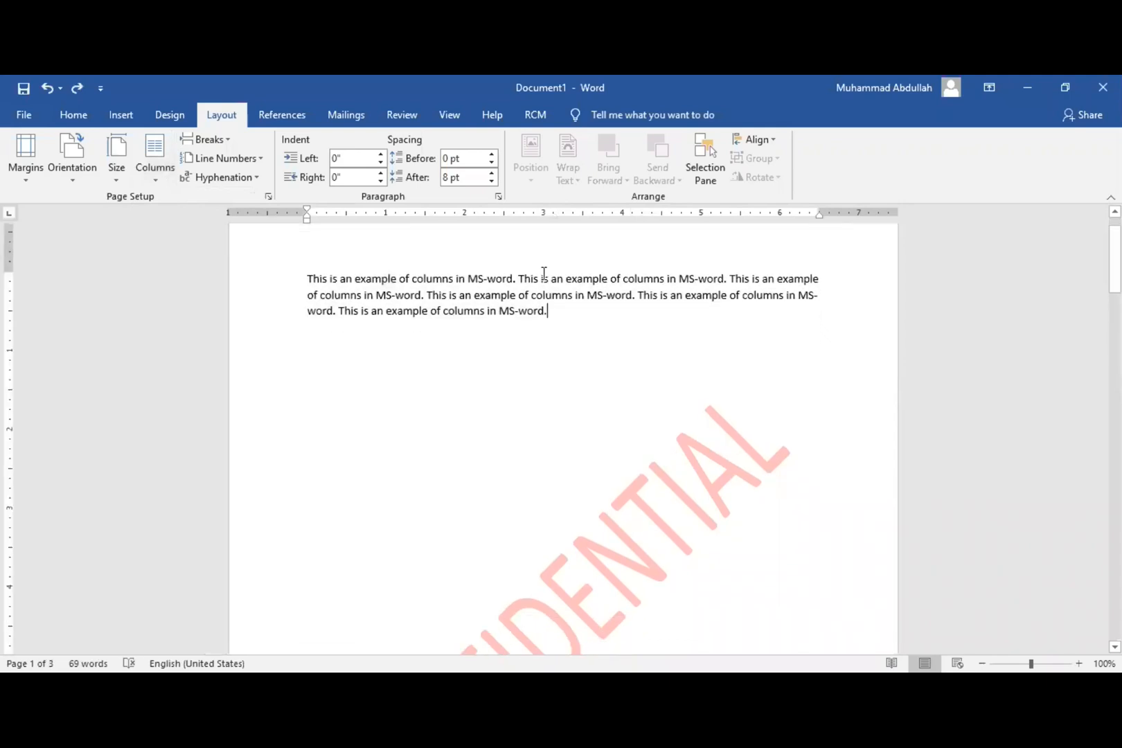
key("Up")
key("Up")
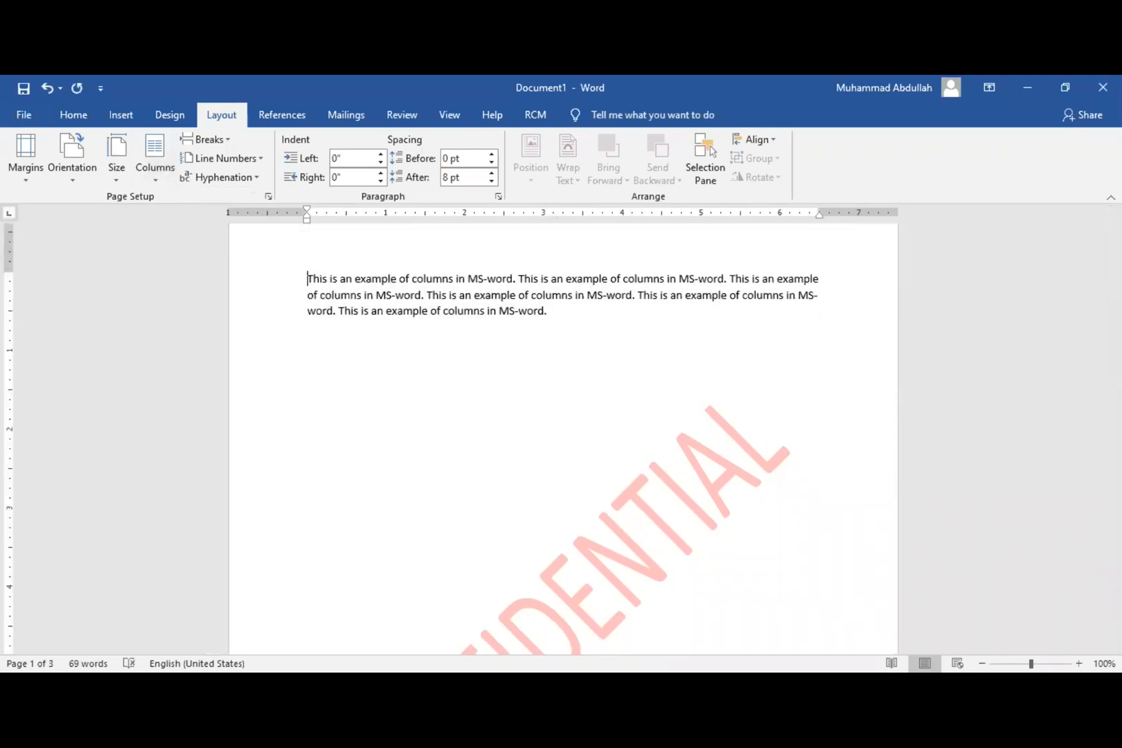
key("shift+Down")
key("shift+Down")
key("shift+Down")
key("ctrl+c")
left_click(542, 272)
scroll(543, 273, "down", 20)
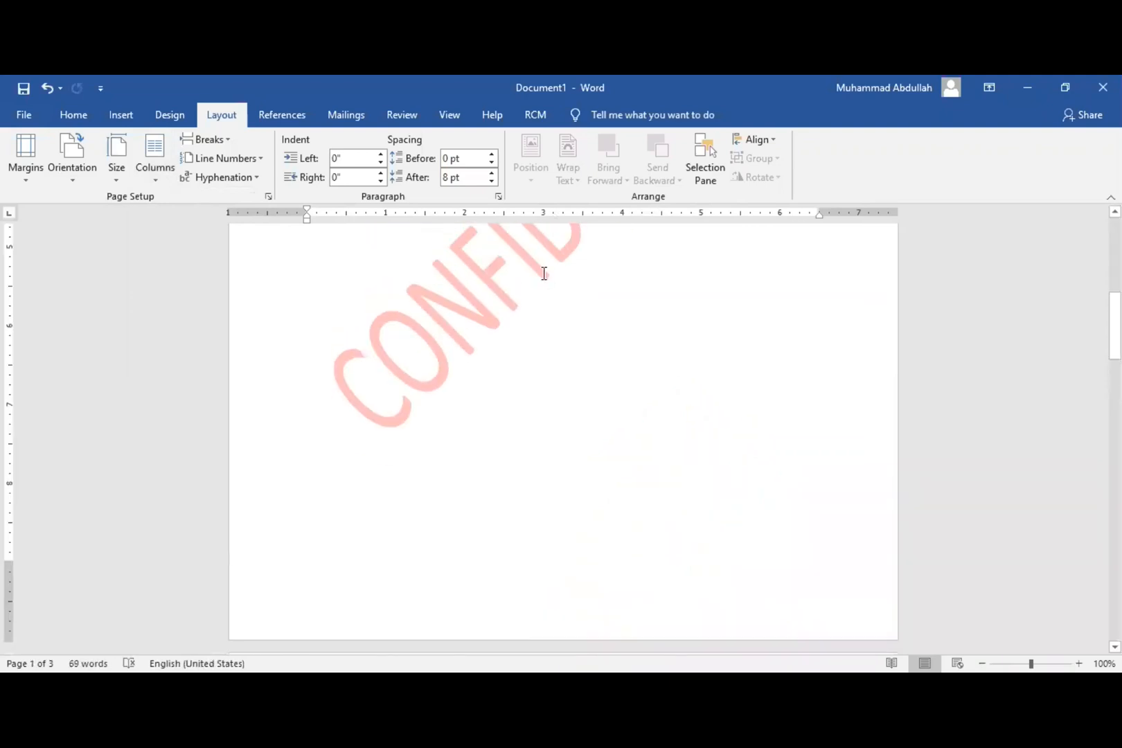
scroll(543, 273, "up", 20)
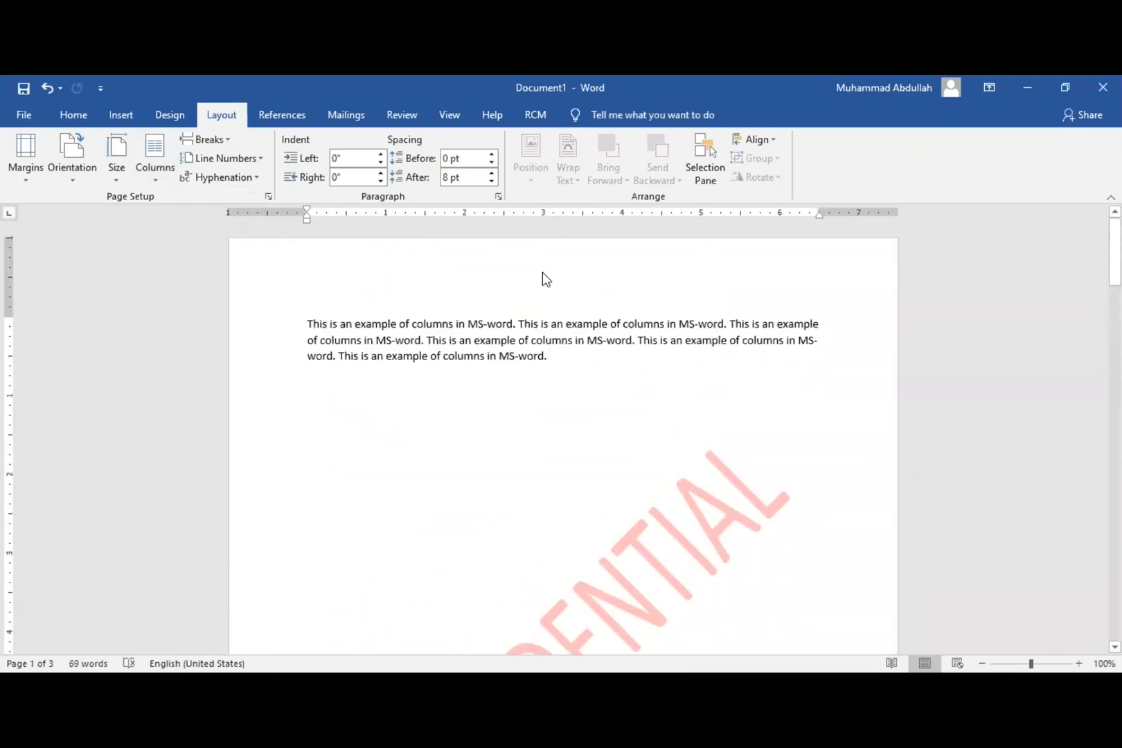
key("ctrl+v")
key("ctrl+v")
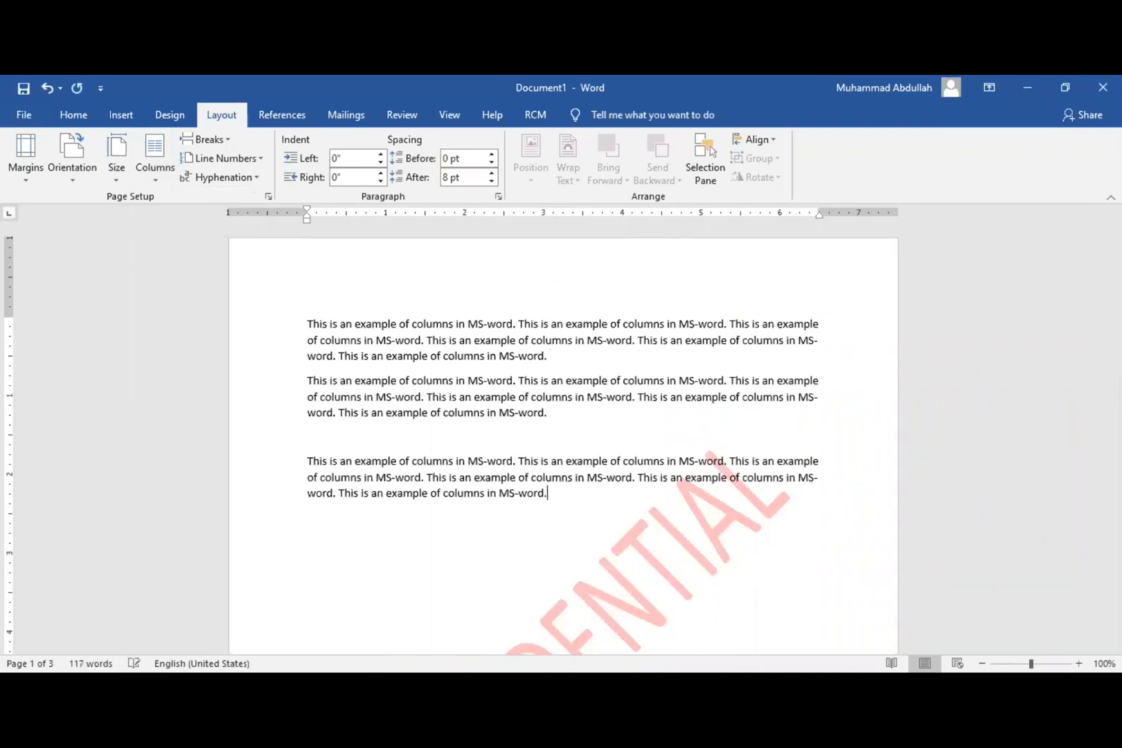
key("ctrl+v")
Lay out only the second and third paragraphs in two columns.
left_click_drag(307, 380, 548, 493)
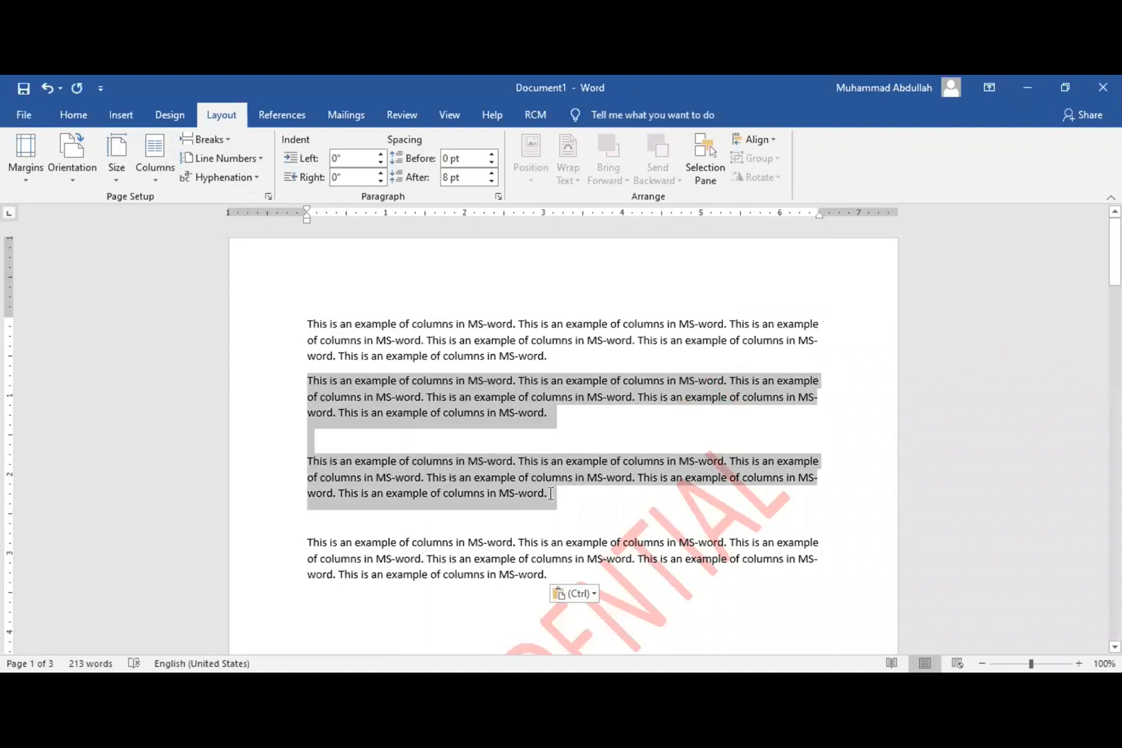
left_click(154, 171)
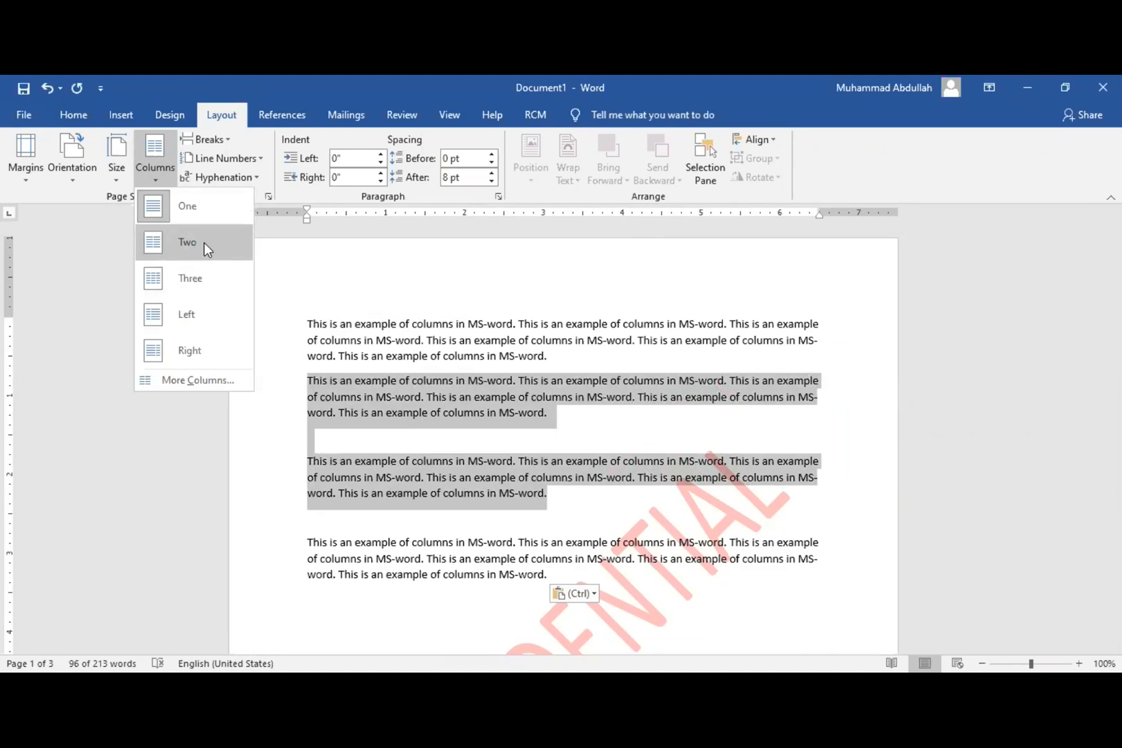
left_click(203, 243)
Delete the extra blank lines between the two-column section and the last paragraph.
left_click(363, 509)
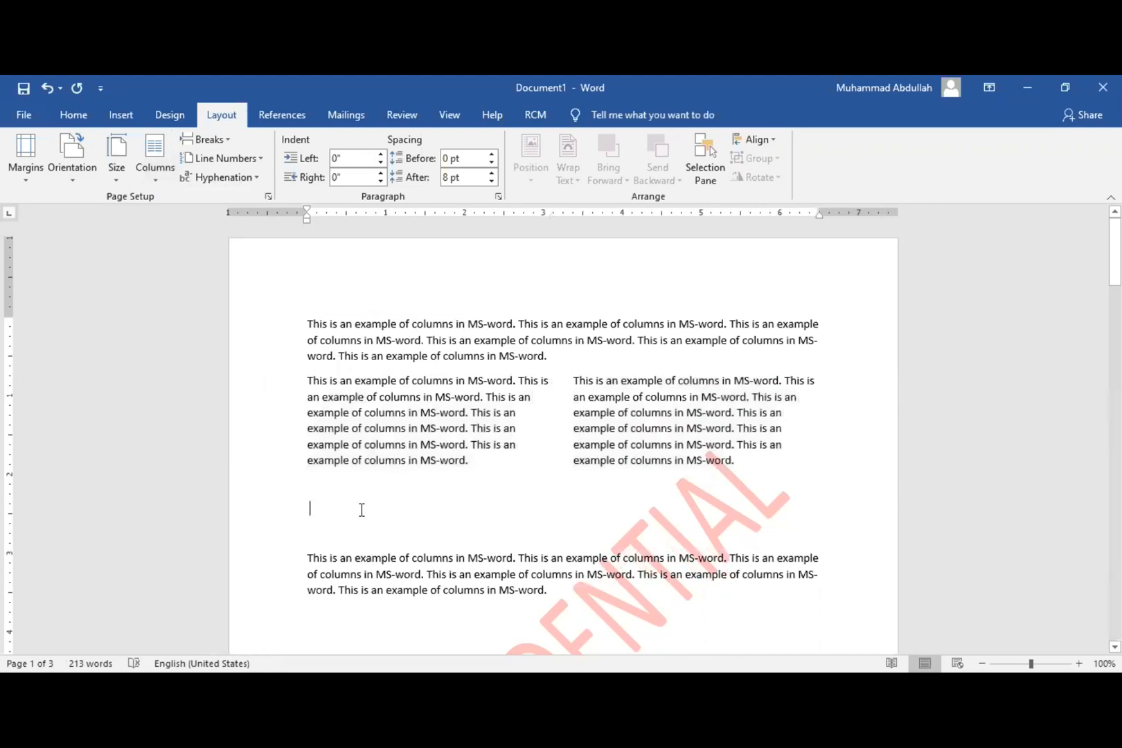
key("Delete")
key("Delete")
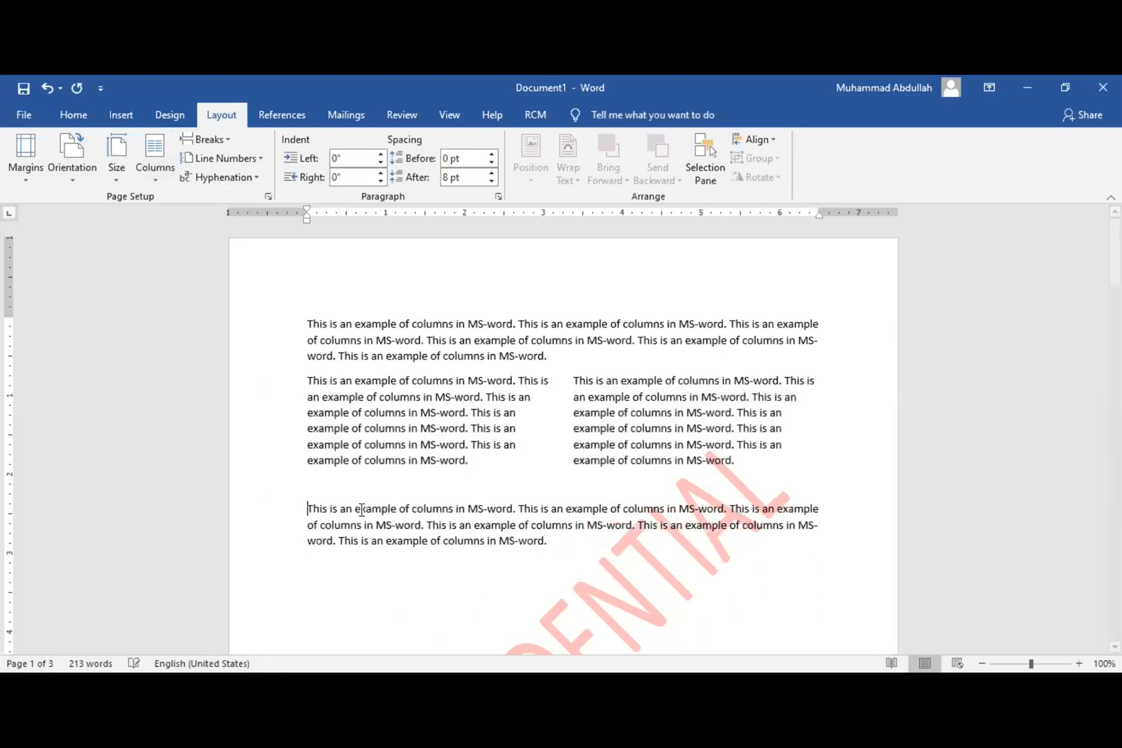
key("BackSpace")
Set the two-column section to three columns of equal width with a line between them.
left_click_drag(289, 386, 751, 468)
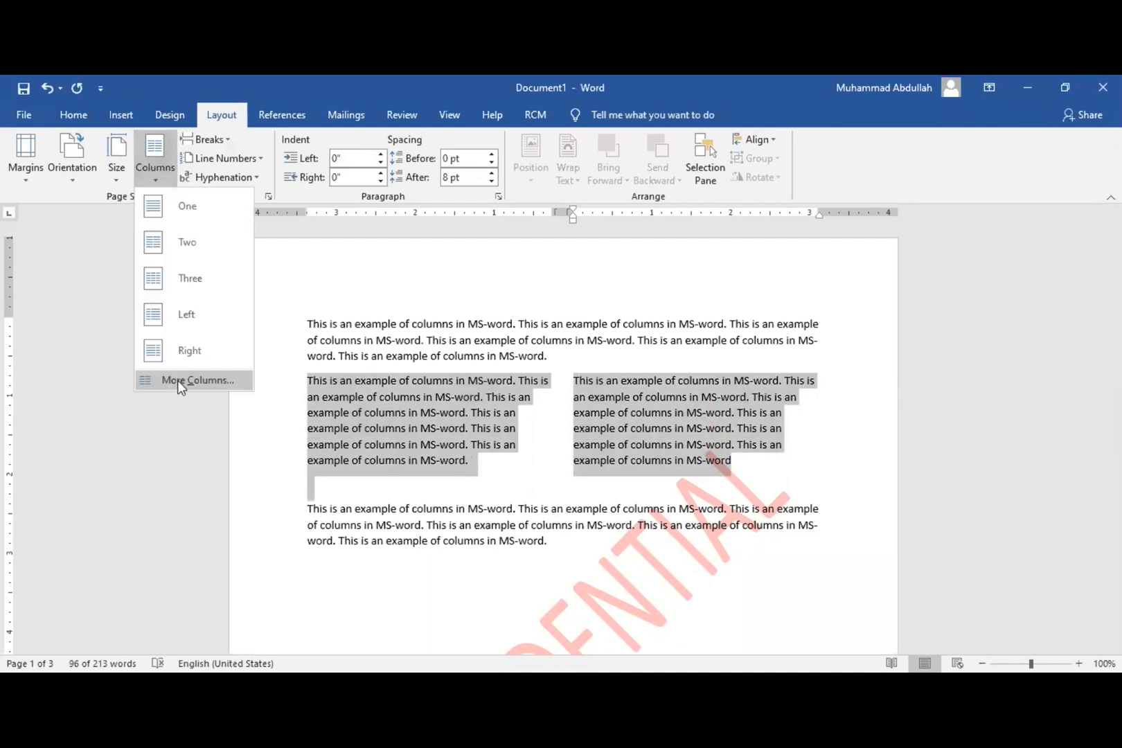
left_click(177, 376)
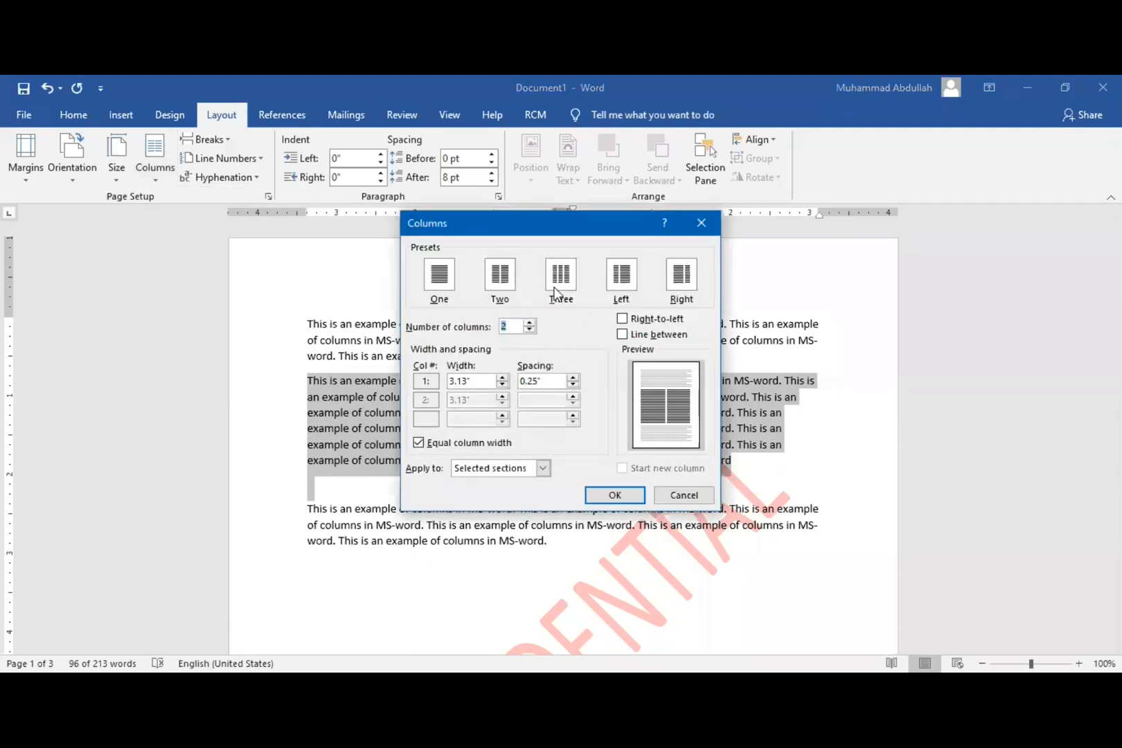
left_click(531, 323)
left_click(531, 323)
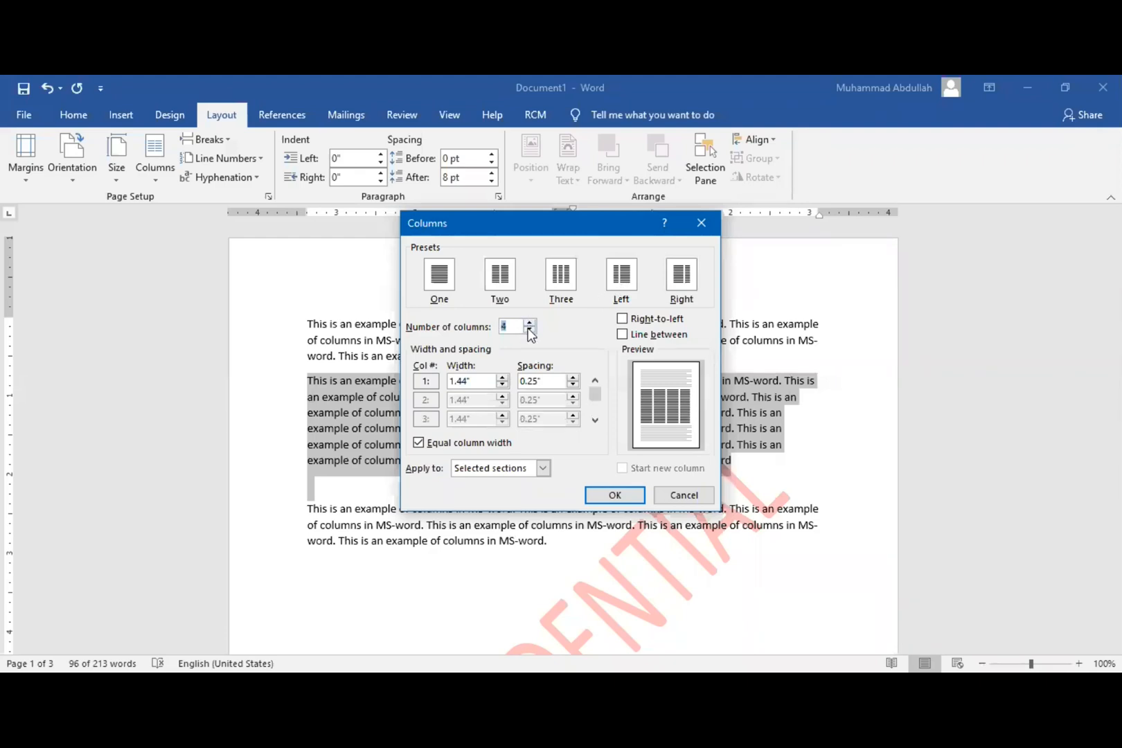
left_click(531, 334)
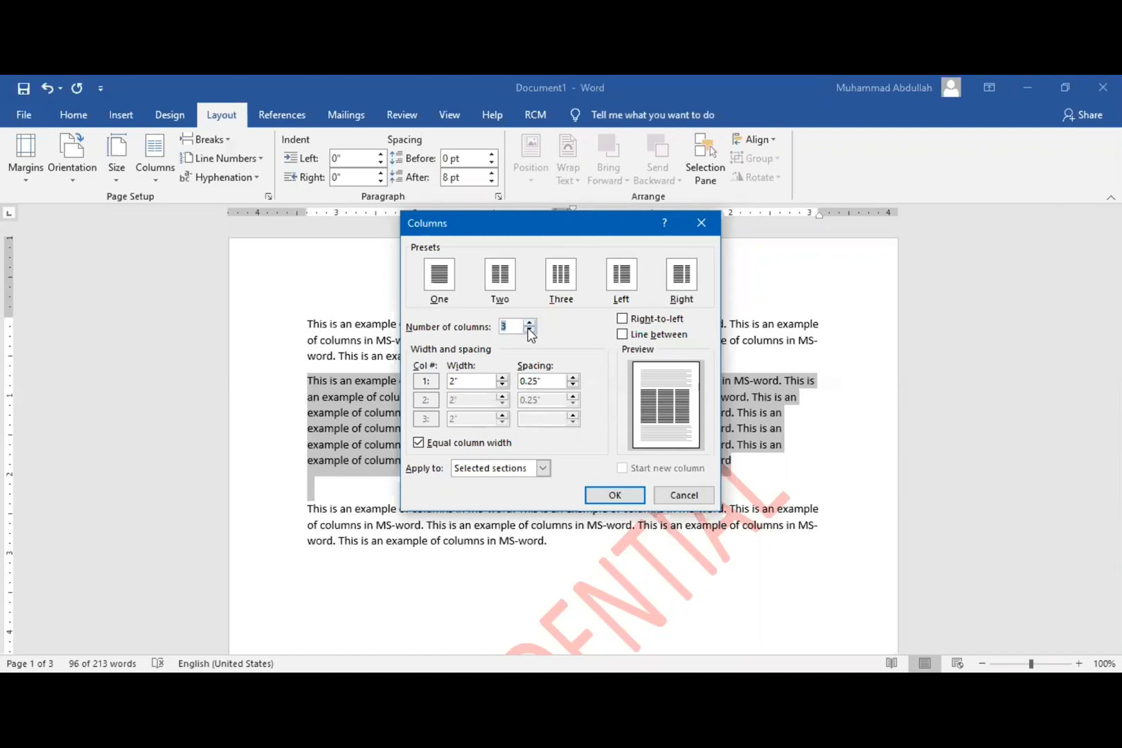
left_click(472, 383)
left_click(546, 383)
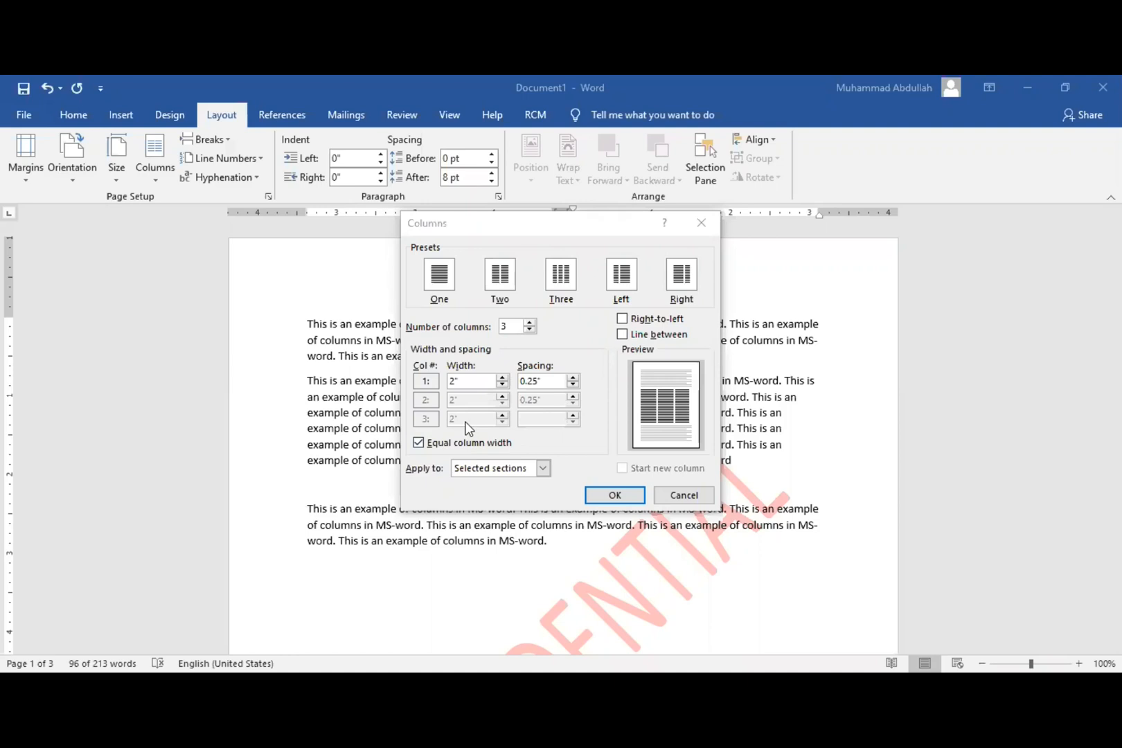
left_click(622, 336)
left_click(610, 498)
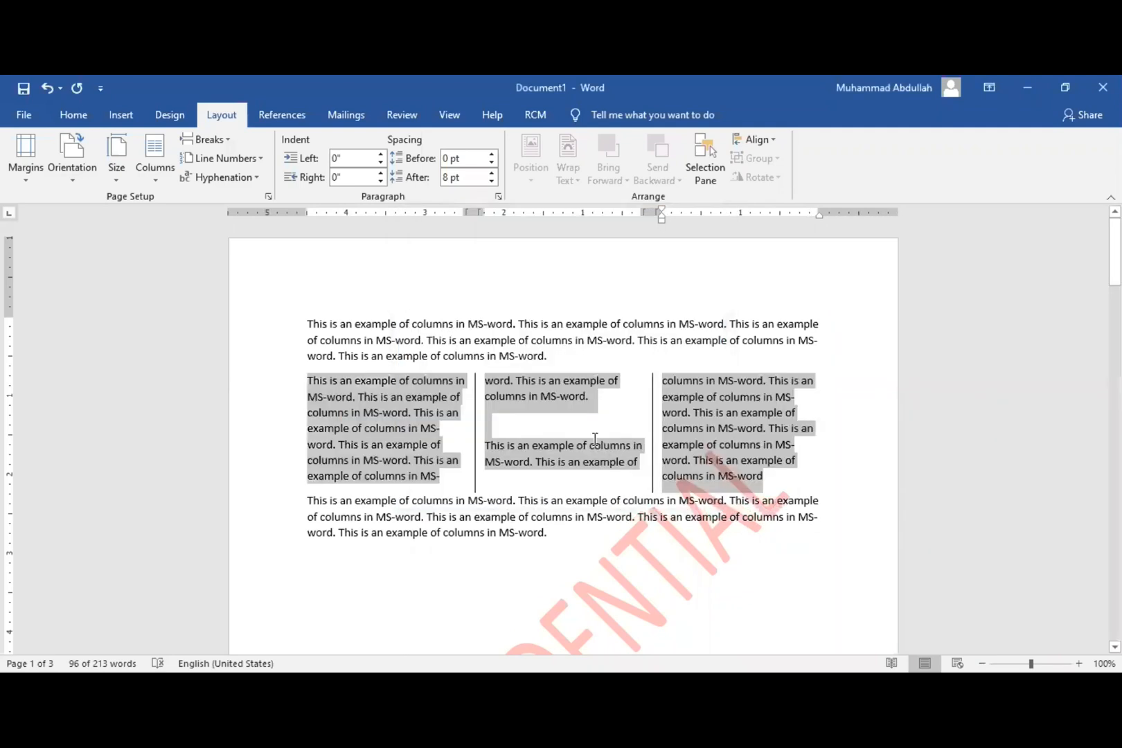
left_click(516, 447)
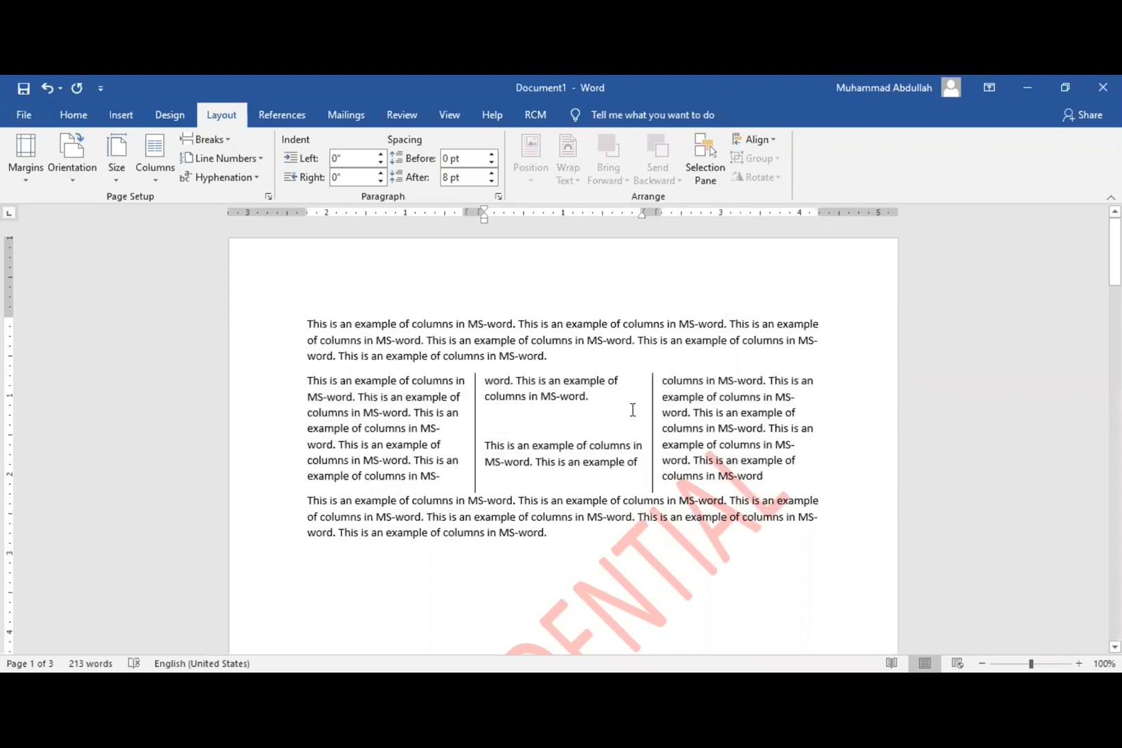